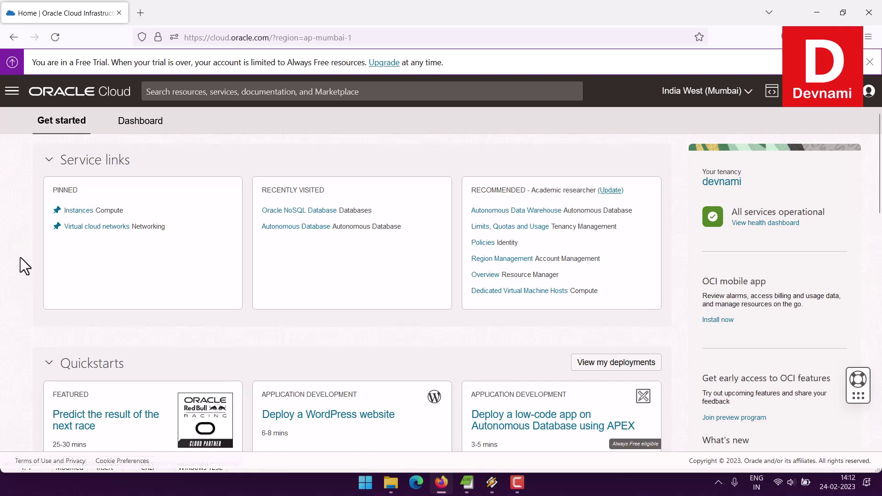
- Start creating a VM instance from the launch resources on the home page
scroll(20, 257, "down", 8)
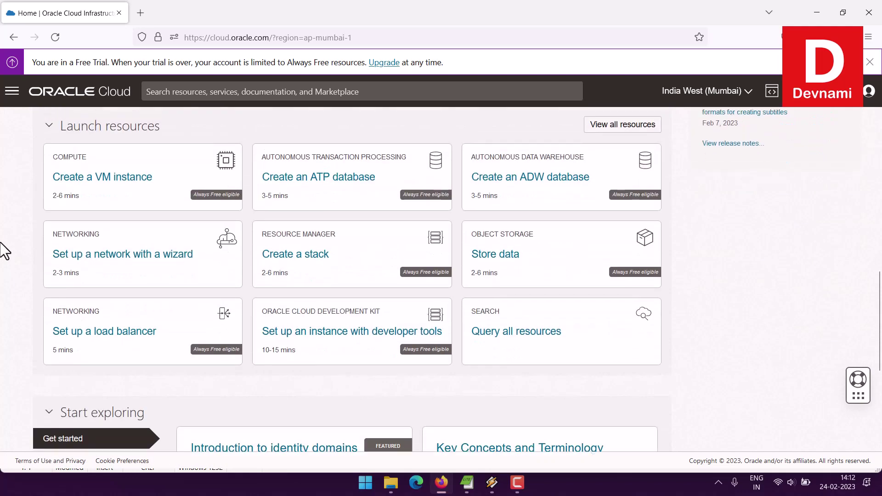
scroll(5, 248, "up", 2)
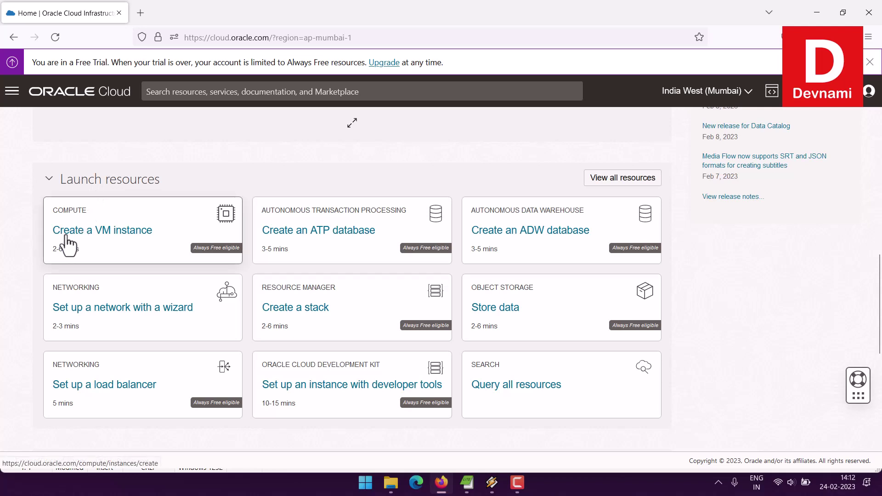
left_click(106, 230)
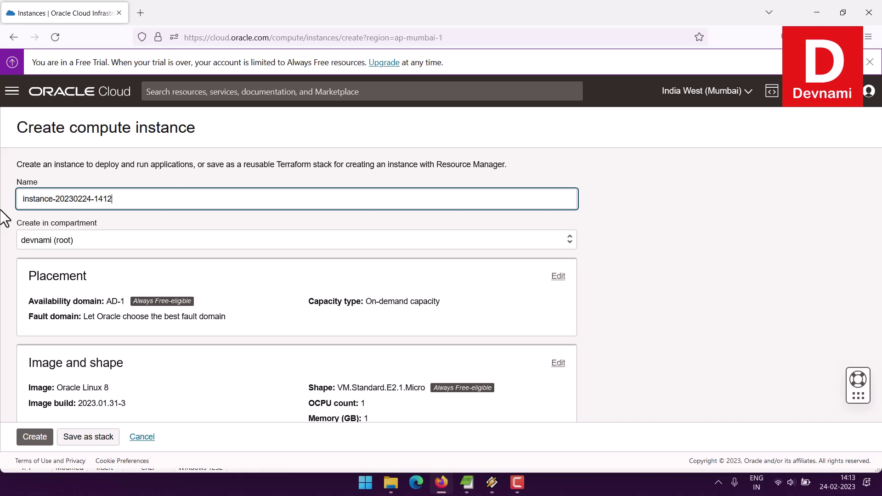
- Name the instance Devubuntu and check the available compartments, keeping devnami (root)
left_click_drag(118, 198, 19, 198)
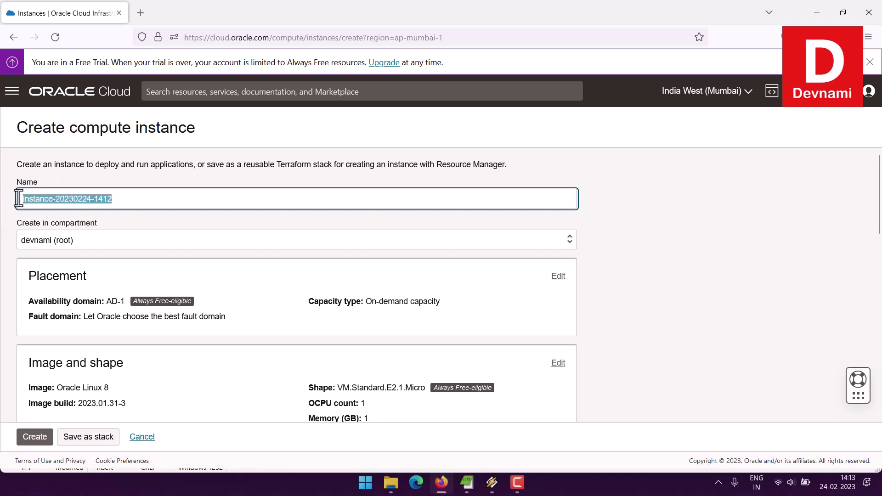
key("BackSpace")
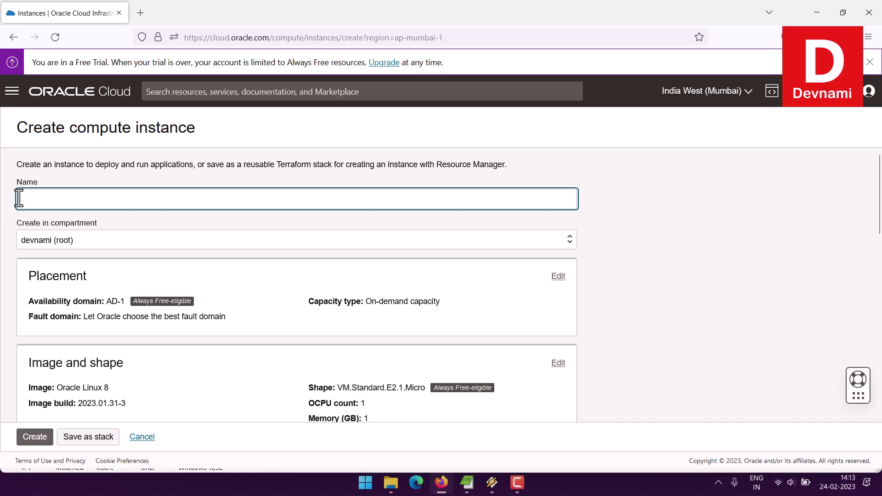
type("Devubuntu")
left_click(9, 250)
left_click(69, 242)
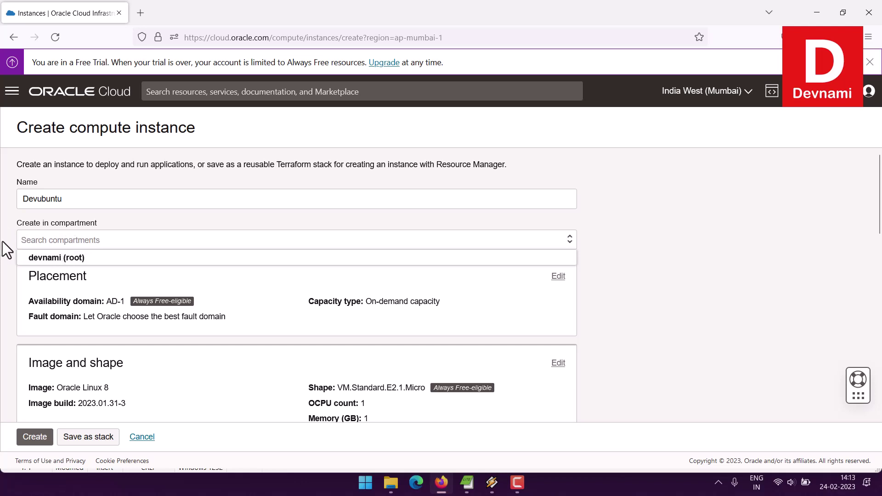
left_click(2, 174)
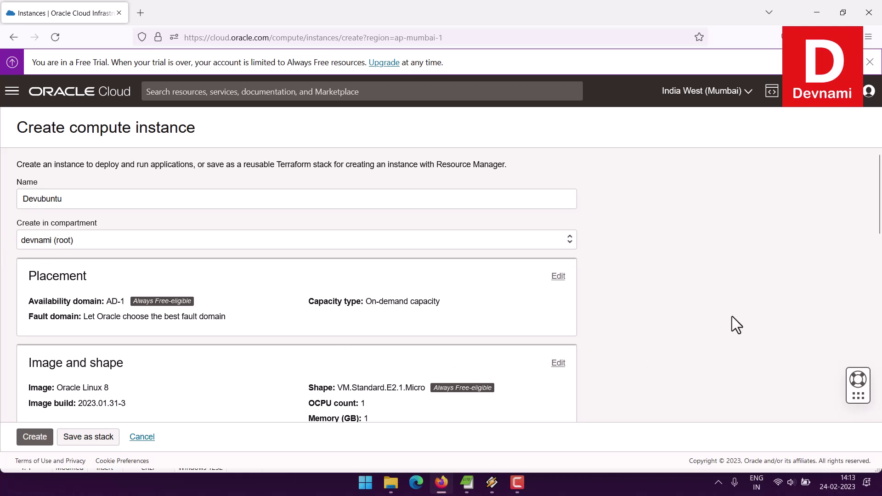
- Examine the availability domain and fault domain settings in the Placement section
scroll(689, 317, "down", 2)
scroll(640, 299, "up", 2)
left_click_drag(133, 302, 186, 303)
left_click(186, 303)
left_click_drag(33, 318, 220, 317)
left_click(221, 317)
scroll(7, 264, "down", 1)
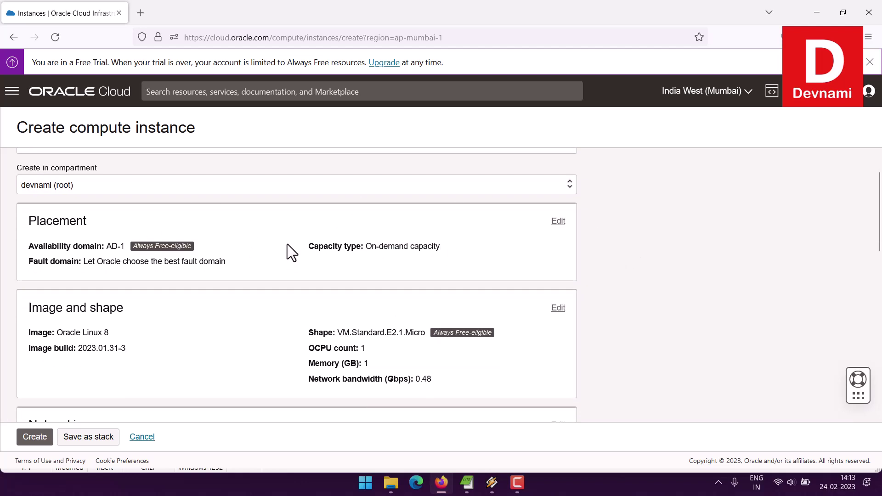
scroll(288, 244, "down", 2)
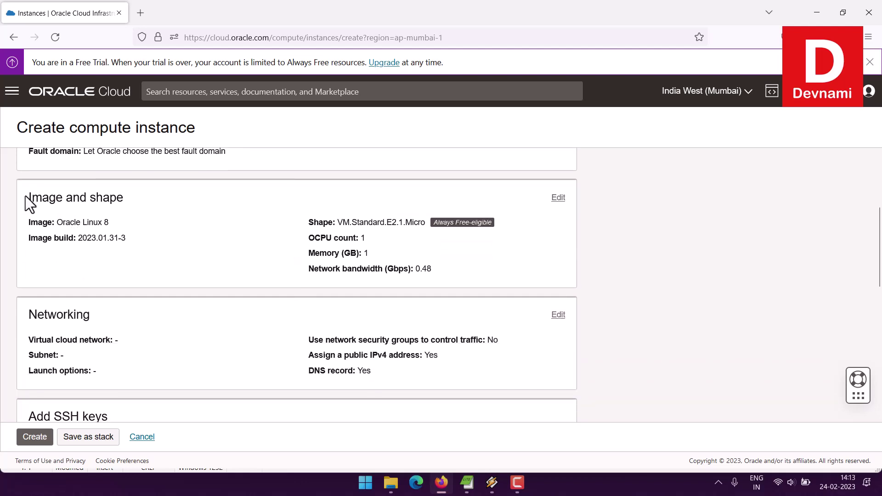
- Examine the default image, shape, OCPU count, memory and network bandwidth in the Image and shape section
left_click_drag(25, 196, 122, 193)
left_click(122, 193)
left_click_drag(30, 223, 119, 224)
left_click(120, 224)
left_click_drag(344, 223, 461, 276)
left_click(418, 224)
double_click(417, 224)
left_click(325, 224)
left_click(462, 277)
left_click_drag(315, 239, 367, 237)
left_click(368, 237)
left_click_drag(315, 254, 373, 252)
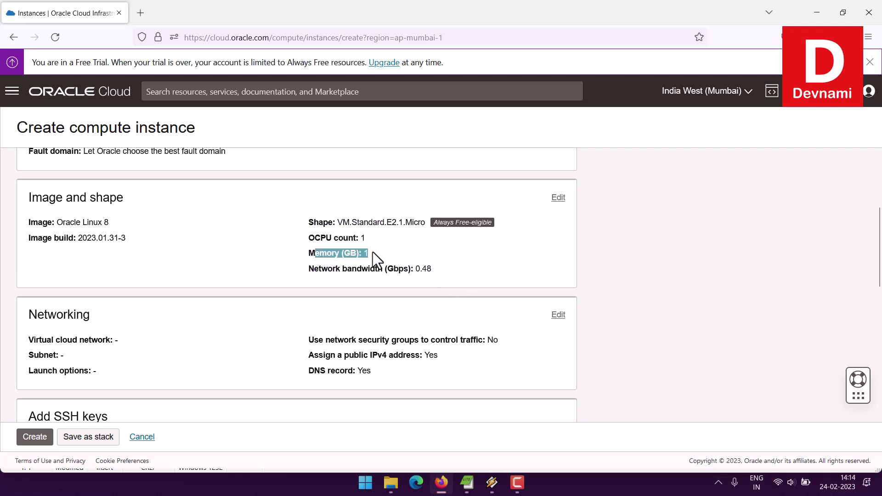
left_click(373, 252)
left_click_drag(320, 269, 445, 269)
left_click(441, 269)
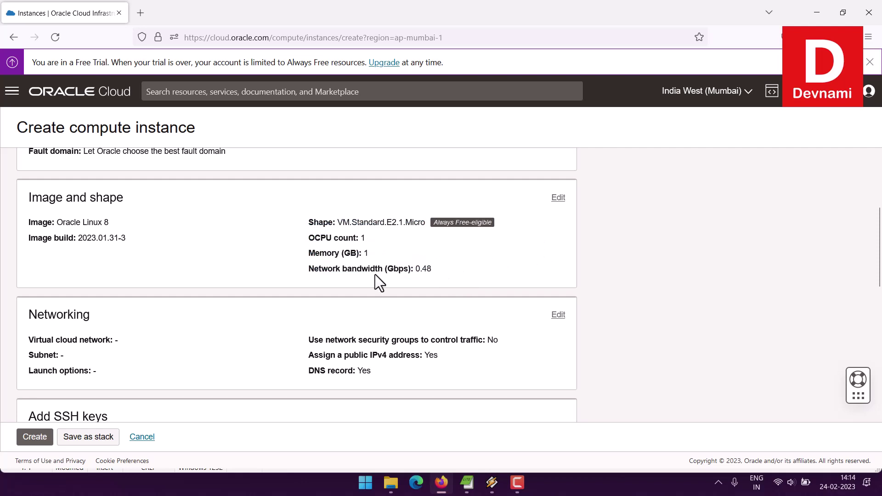
- Edit the image and shape settings and list the Ubuntu images as a replacement for the default image
left_click(557, 199)
scroll(438, 232, "down", 1)
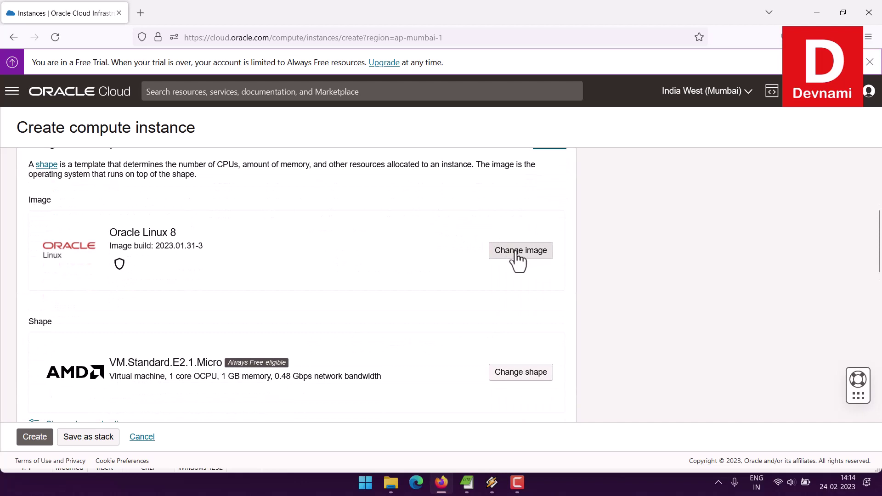
left_click(516, 252)
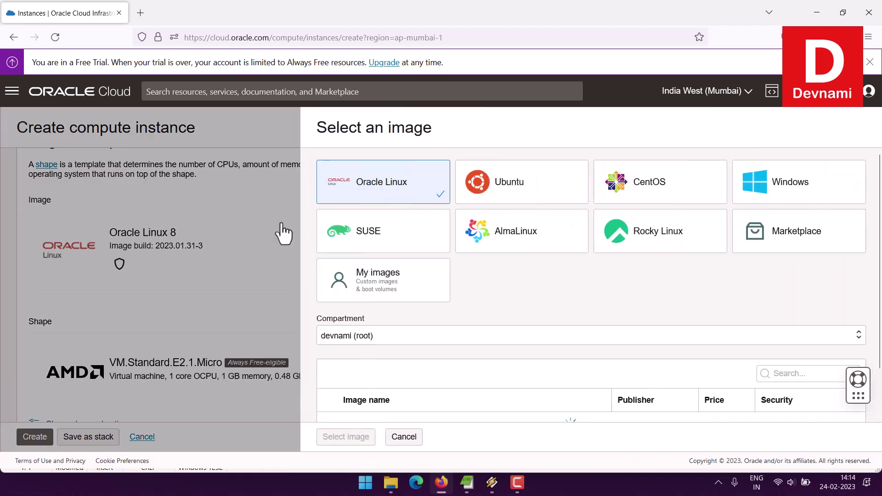
left_click(499, 189)
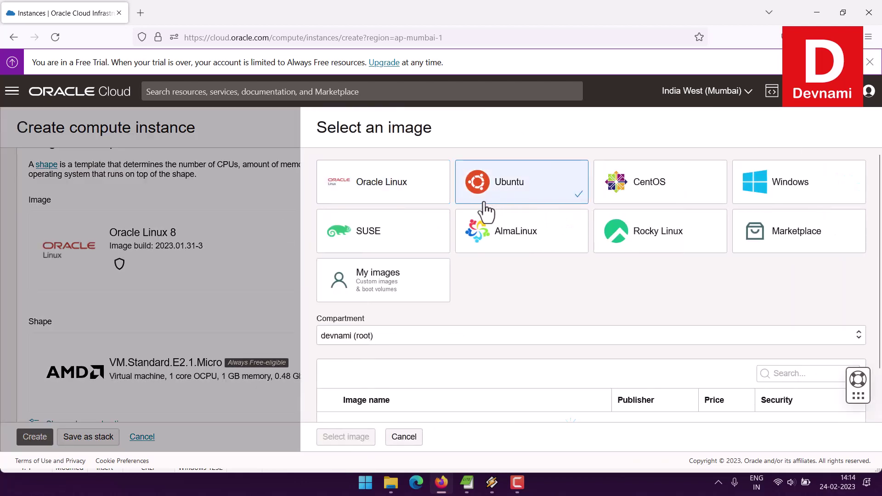
scroll(533, 308, "down", 2)
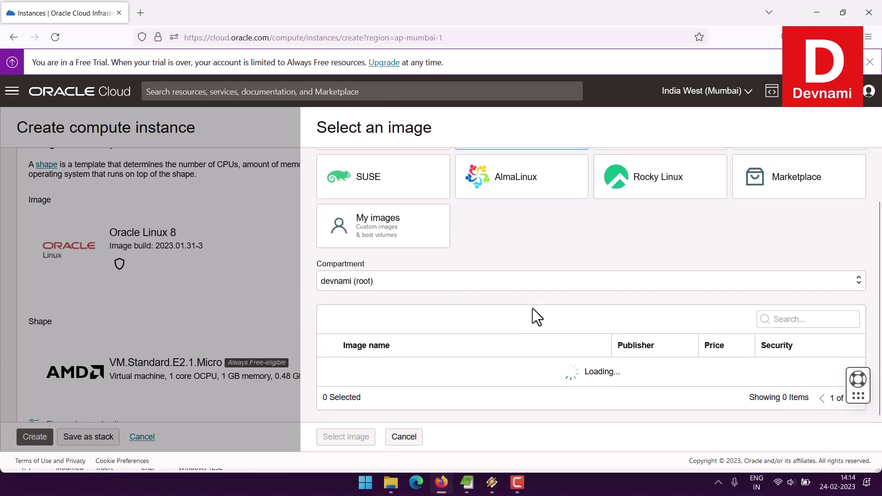
scroll(533, 307, "up", 2)
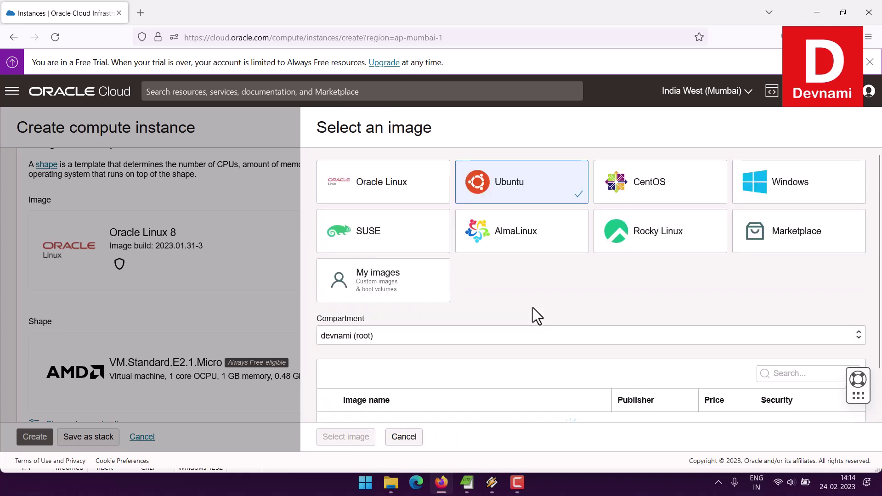
scroll(533, 307, "down", 3)
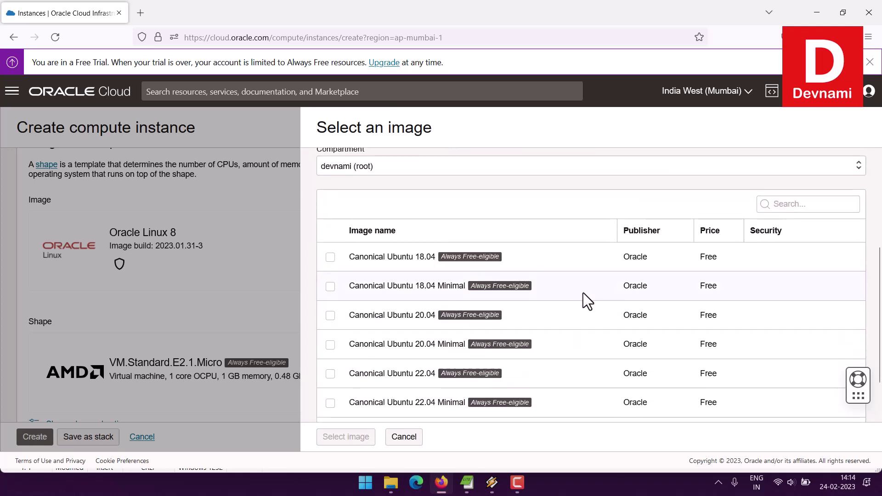
scroll(583, 298, "down", 1)
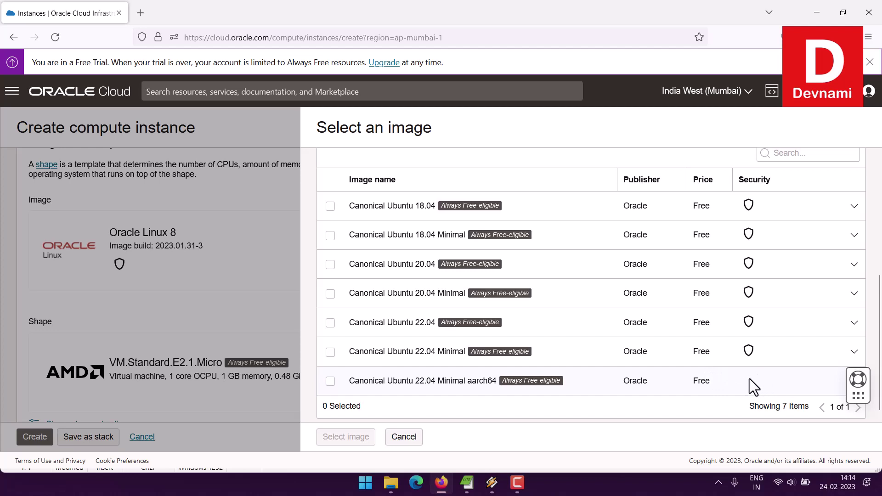
- Set the instance image to Canonical Ubuntu 22.04 with image build 2023.01.31-0
left_click(330, 326)
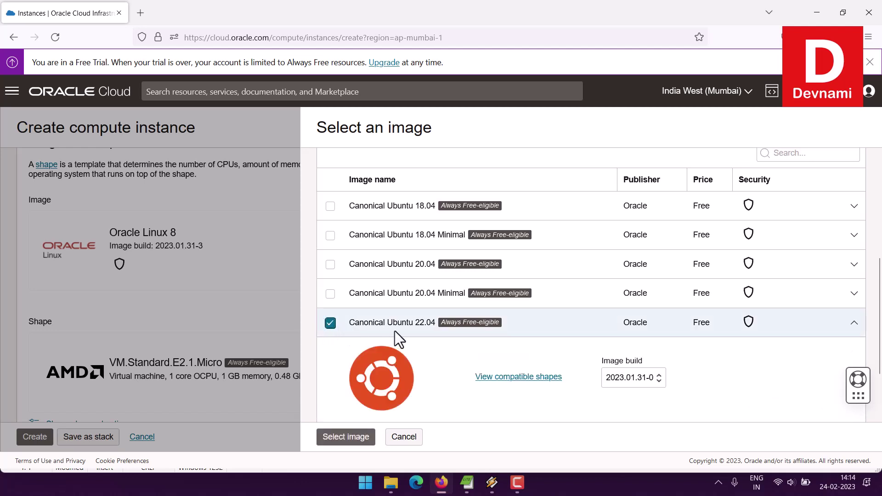
scroll(572, 356, "down", 1)
scroll(572, 357, "down", 2)
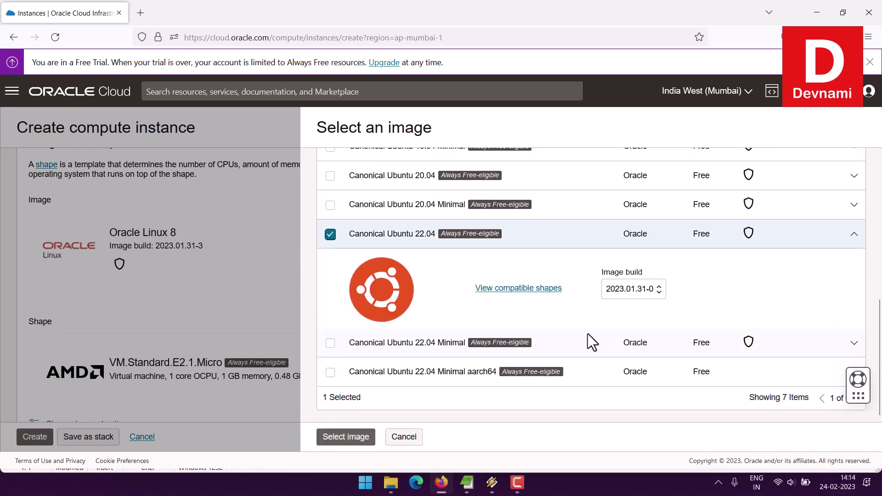
left_click(635, 288)
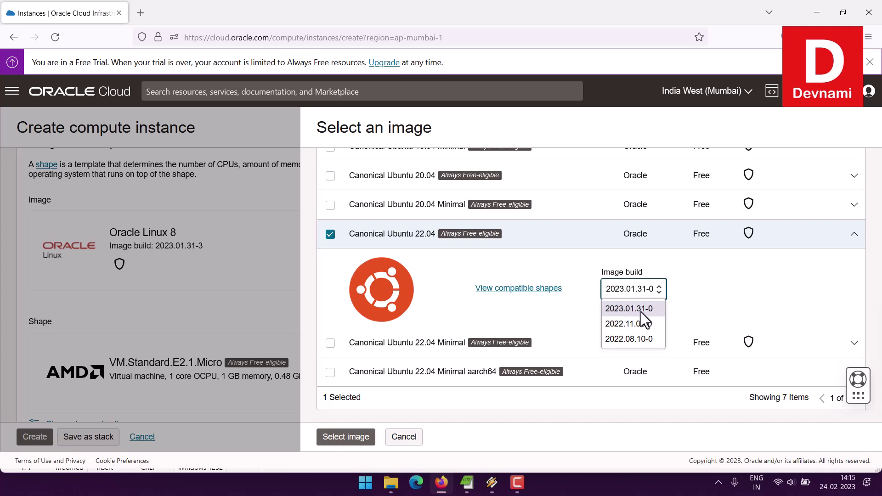
left_click(628, 311)
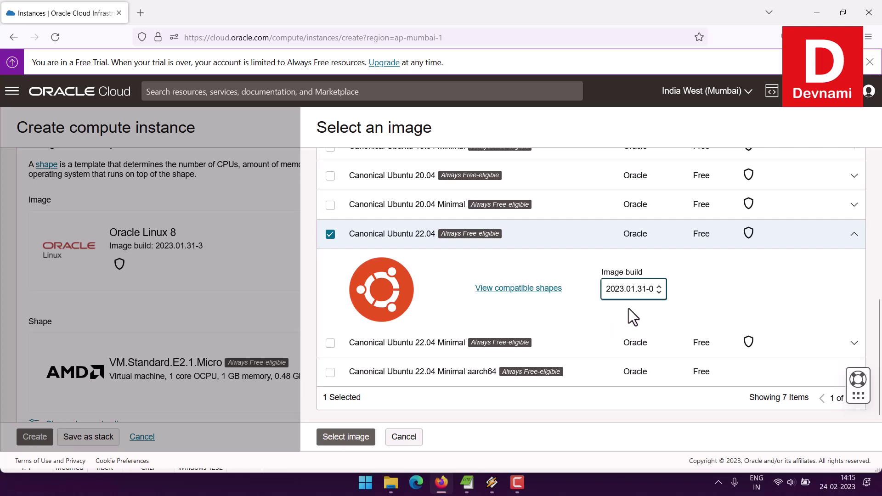
left_click(349, 437)
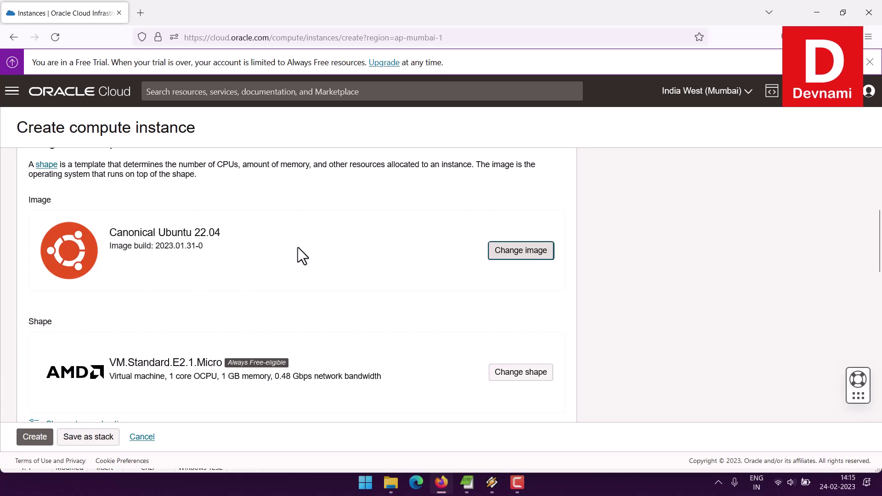
- Review the chosen image's security note and the current shape, and browse the specialty and previous generation shapes
scroll(298, 250, "down", 2)
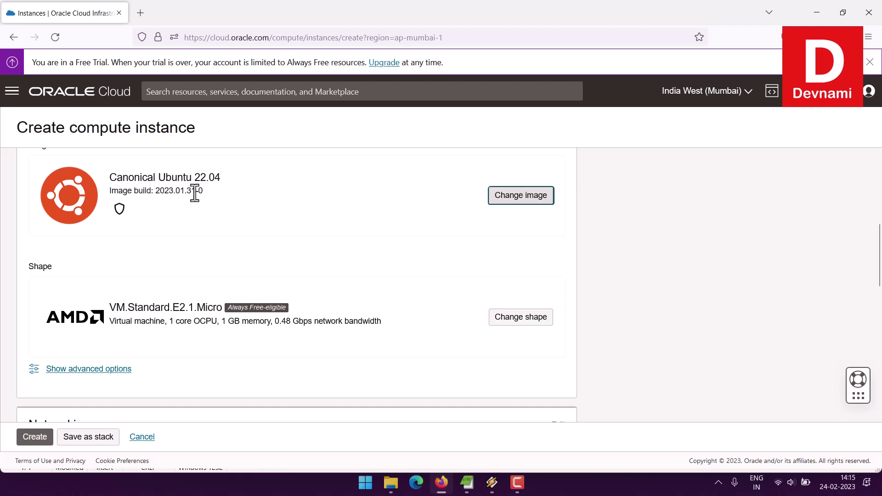
mouse_move(118, 212)
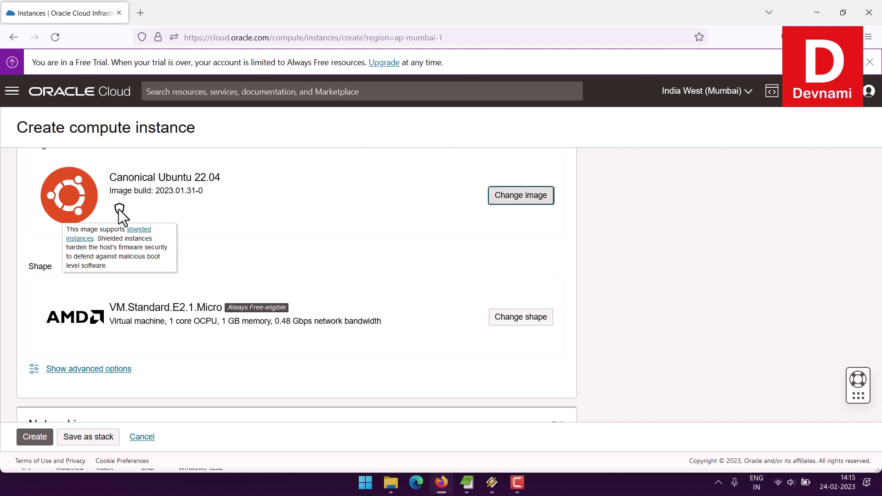
scroll(367, 237, "down", 2)
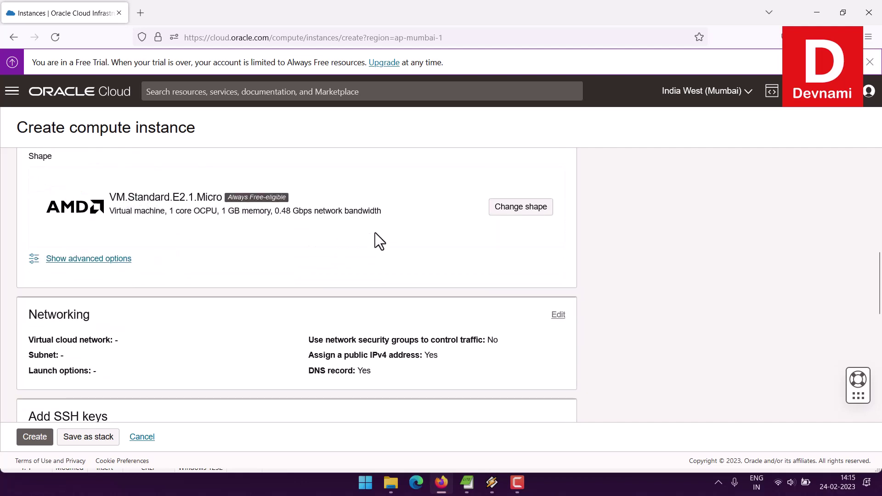
left_click_drag(125, 198, 178, 198)
left_click(147, 213)
left_click(511, 215)
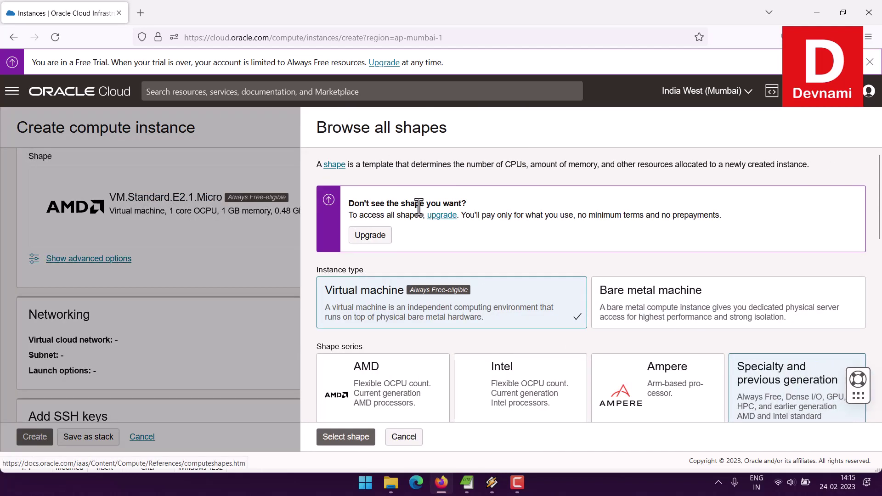
scroll(880, 233, "down", 2)
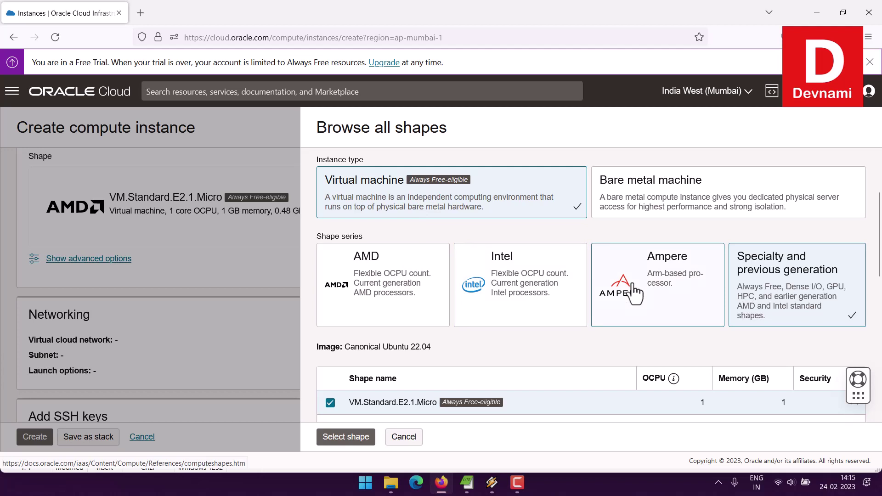
scroll(634, 292, "down", 2)
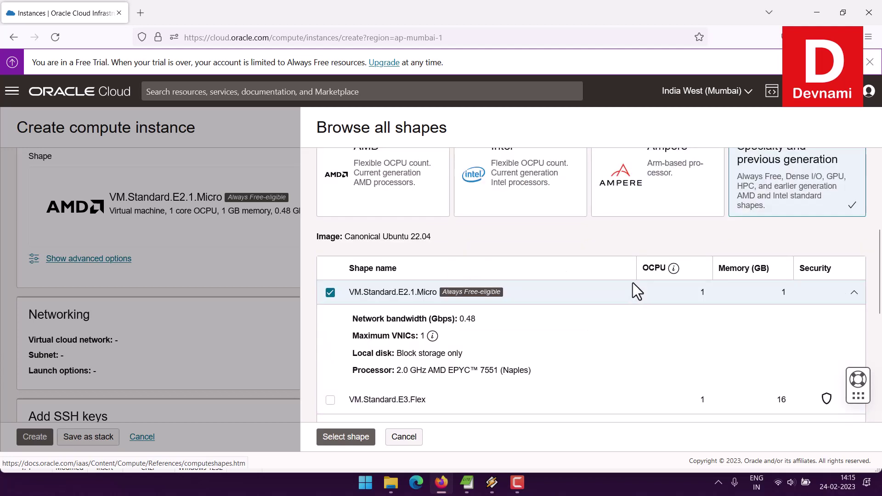
scroll(633, 284, "down", 2)
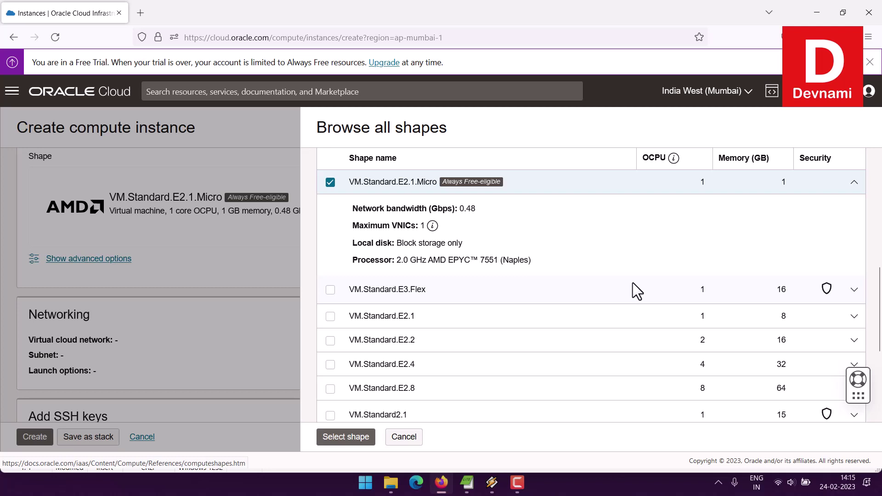
scroll(548, 253, "down", 3)
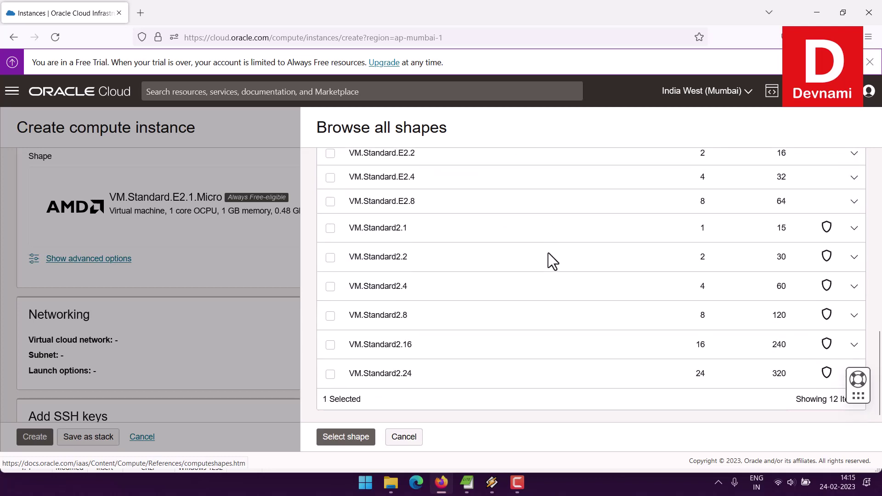
- Choose the Ampere shape series and select the VM.Standard.A1.Flex shape
scroll(547, 253, "up", 6)
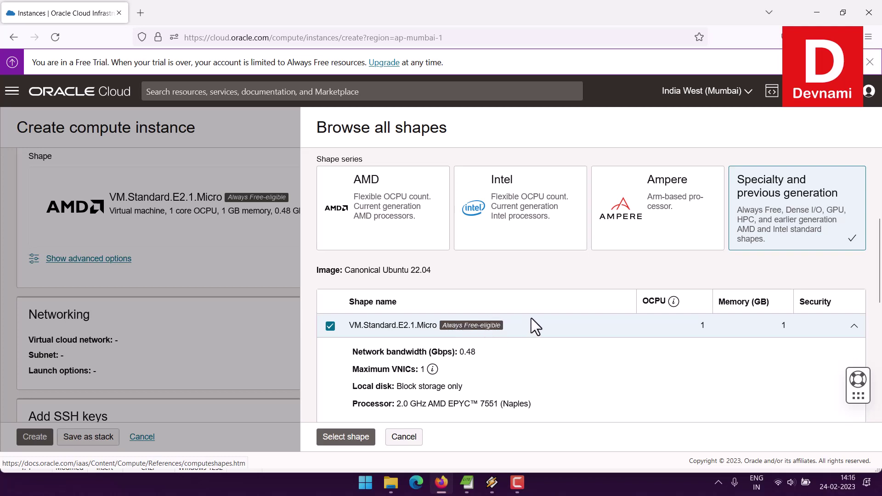
scroll(531, 321, "up", 2)
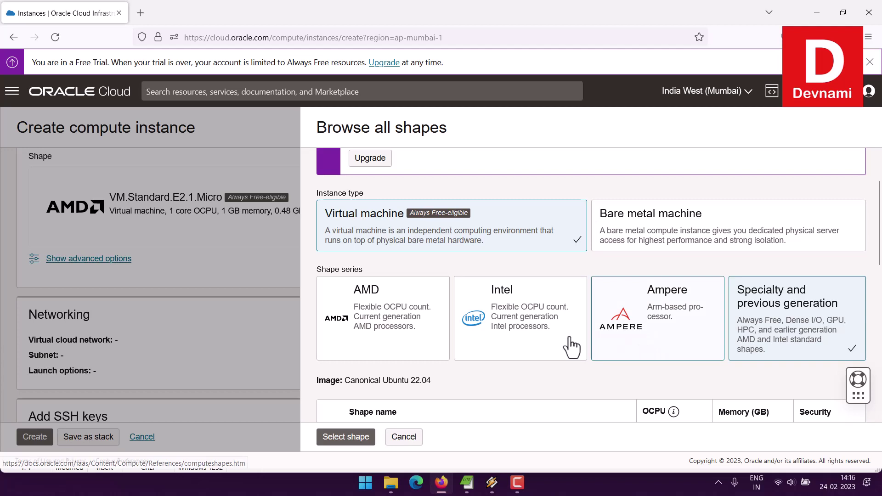
scroll(569, 346, "down", 1)
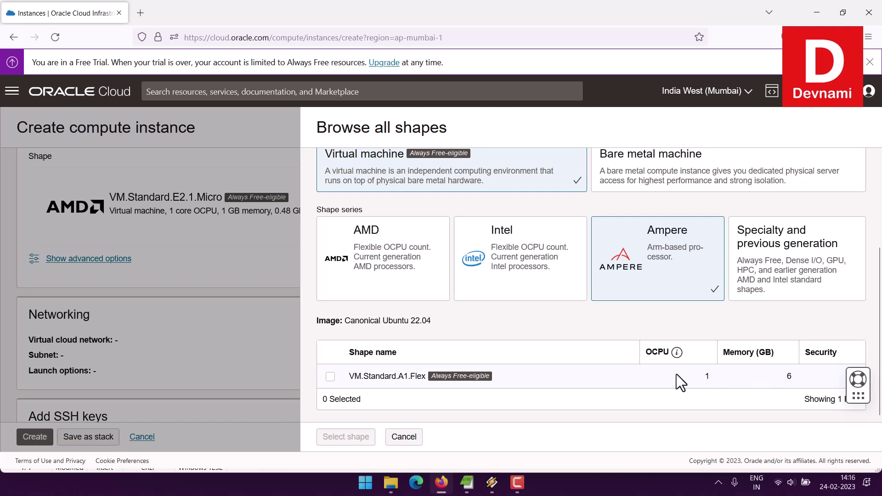
left_click(330, 377)
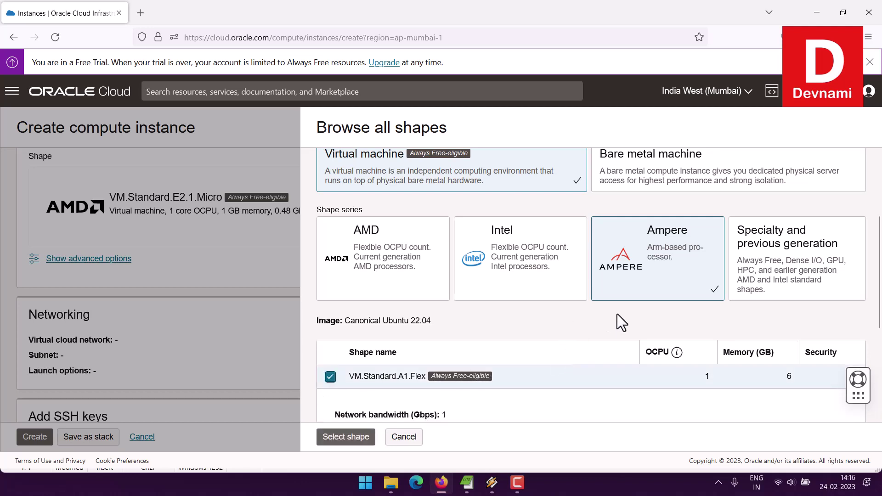
- Configure the VM.Standard.A1.Flex shape with 4 OCPUs and 24 GB of memory and apply it to the instance
scroll(616, 314, "down", 2)
scroll(616, 313, "up", 1)
scroll(617, 314, "down", 1)
scroll(616, 317, "down", 3)
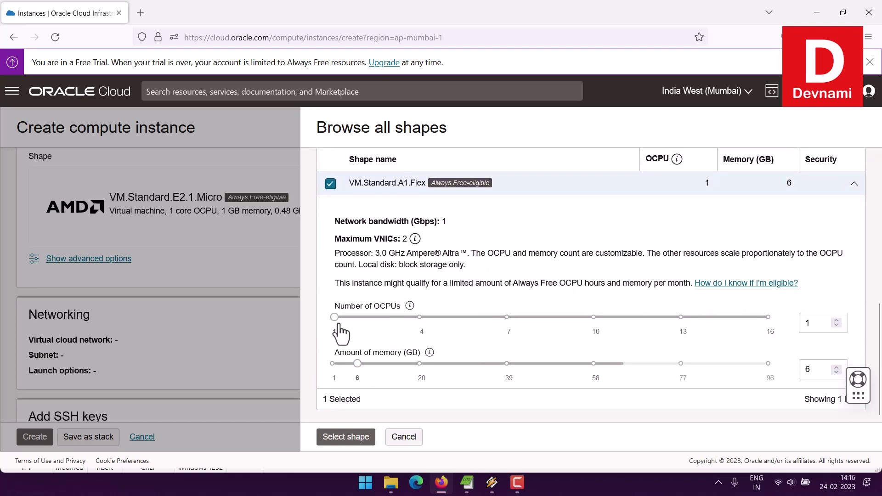
left_click_drag(335, 318, 364, 317)
left_click(420, 318)
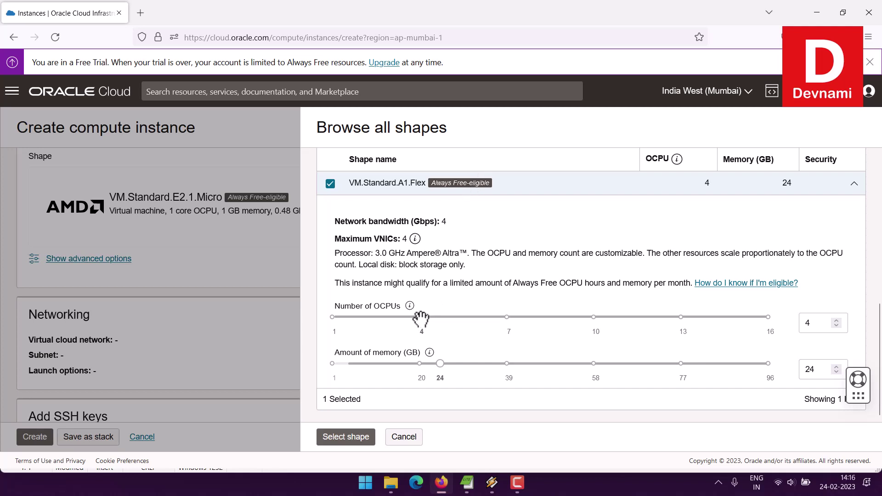
scroll(449, 275, "up", 2)
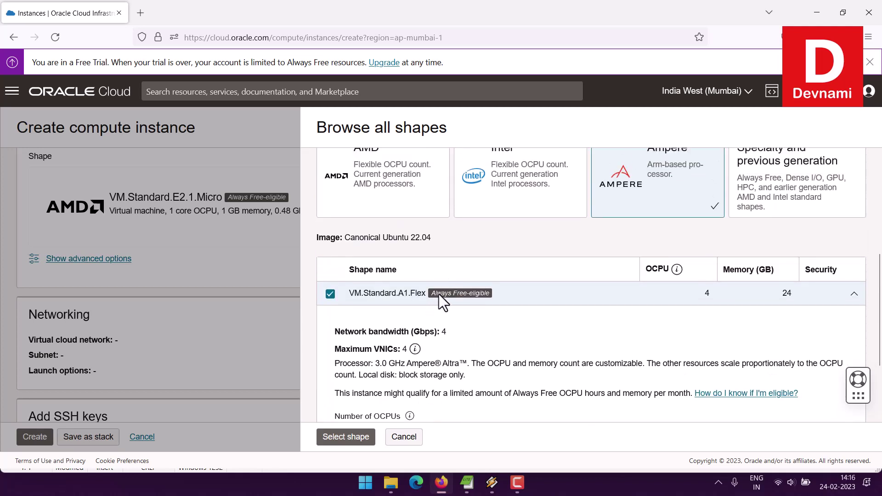
scroll(556, 293, "down", 2)
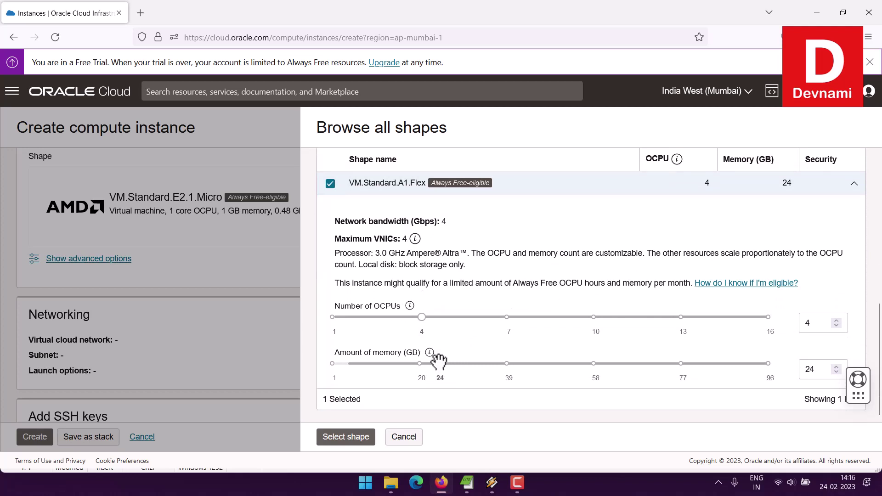
scroll(513, 274, "up", 2)
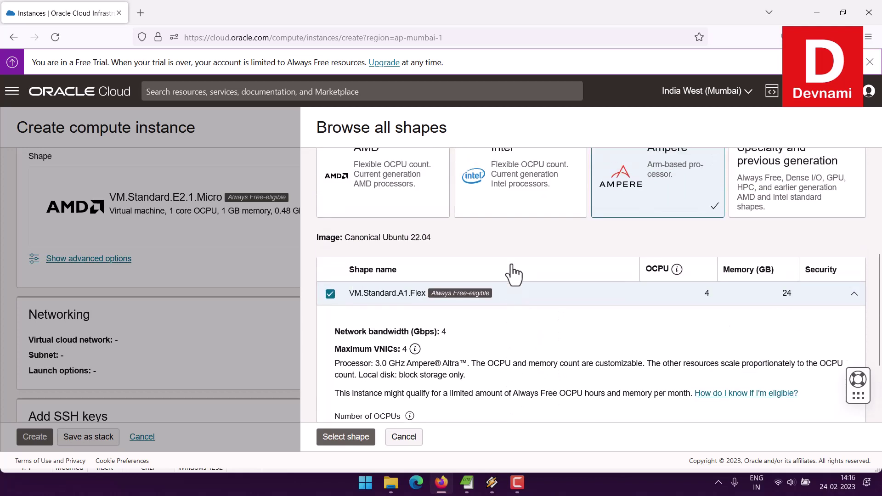
scroll(513, 274, "up", 3)
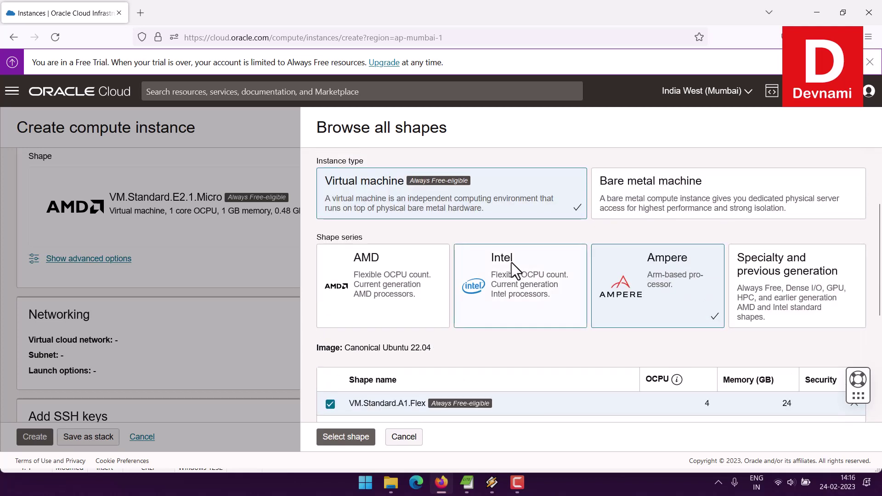
scroll(513, 274, "down", 5)
left_click(368, 437)
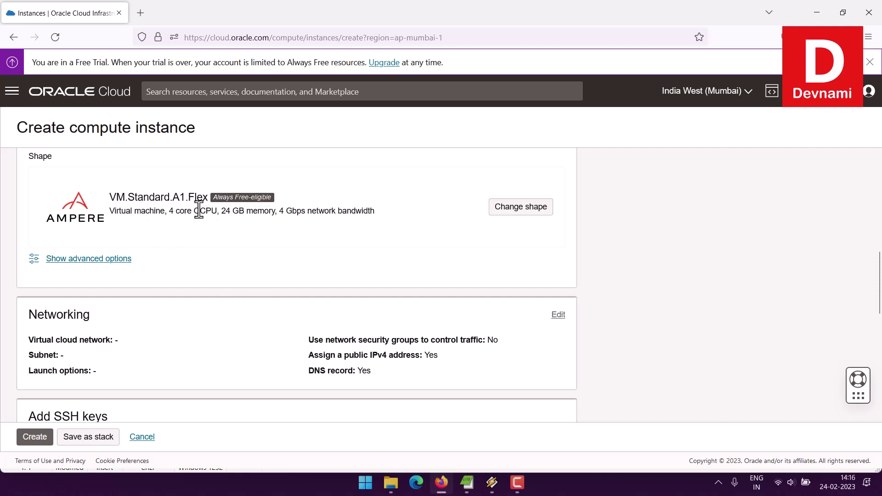
- Review the selected shape's resources and examine its advanced shielded instance options, leaving them collapsed again
left_click_drag(230, 214, 359, 205)
left_click(286, 214)
left_click(390, 206)
left_click(94, 259)
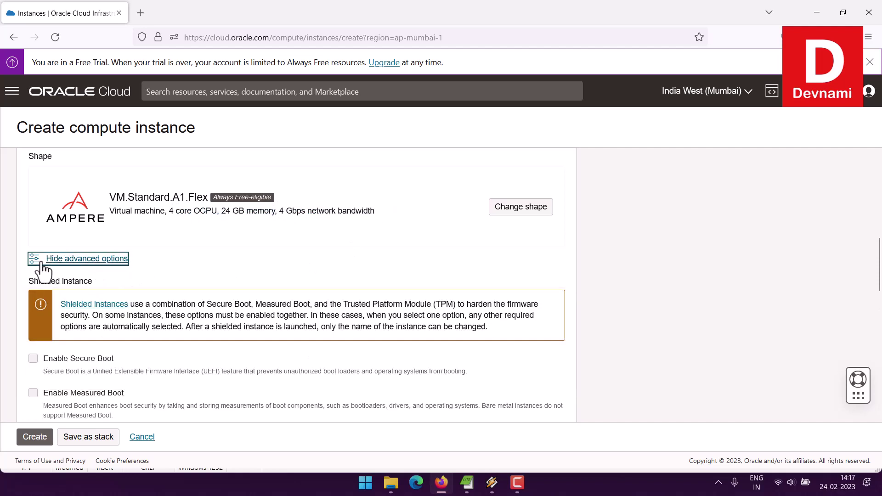
scroll(10, 256, "down", 3)
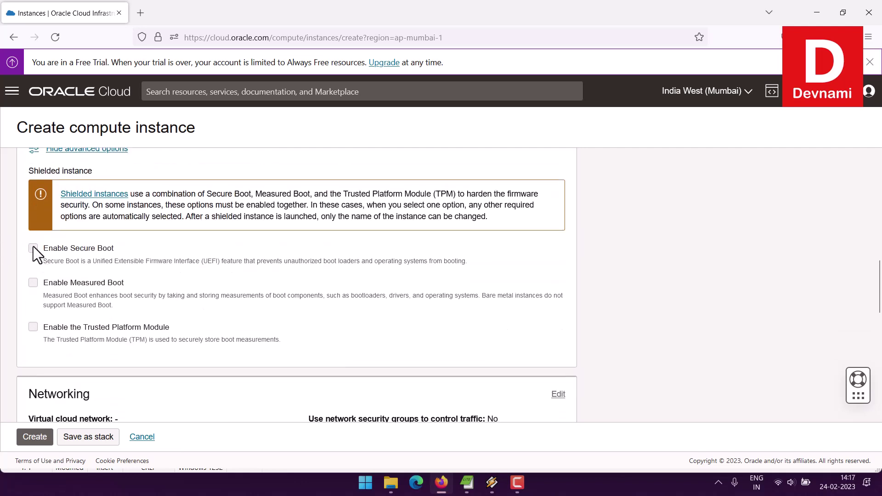
left_click_drag(33, 246, 113, 261)
left_click(17, 255)
scroll(19, 262, "up", 1)
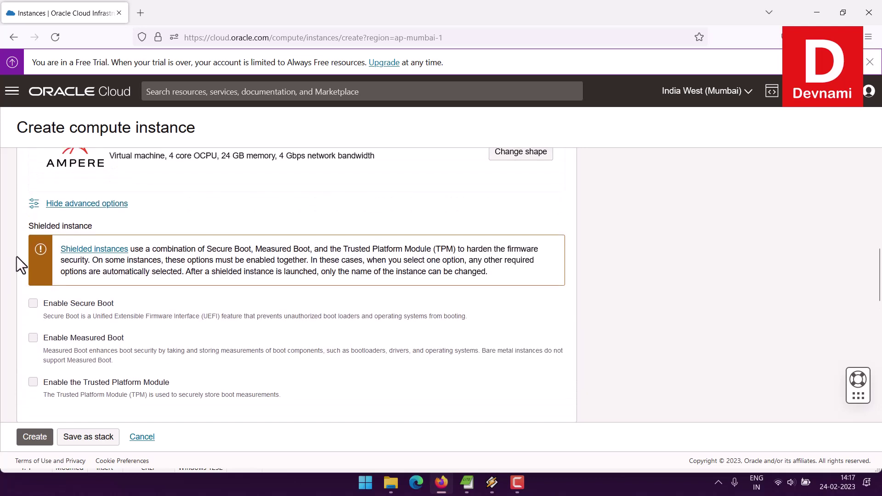
left_click(83, 203)
left_click(4, 219)
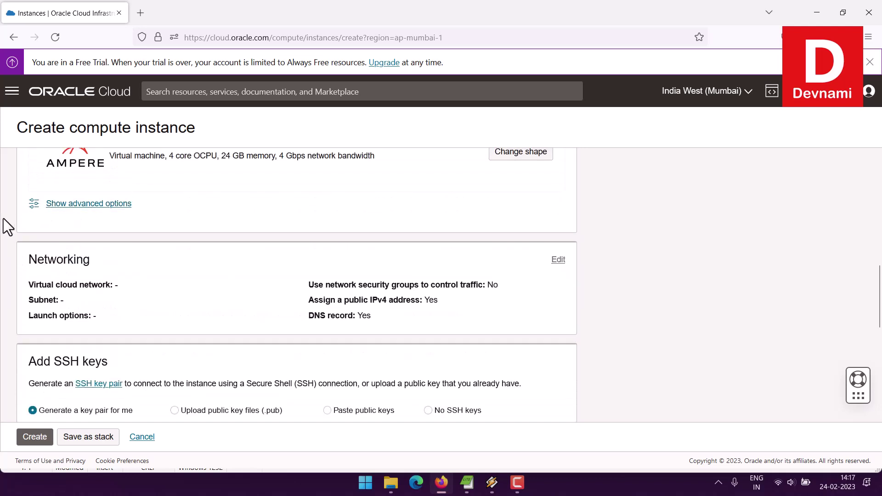
- Reopen the shape selection and try the AMD VM.Standard.E4.Flex shape with 4 OCPUs
scroll(4, 219, "up", 2)
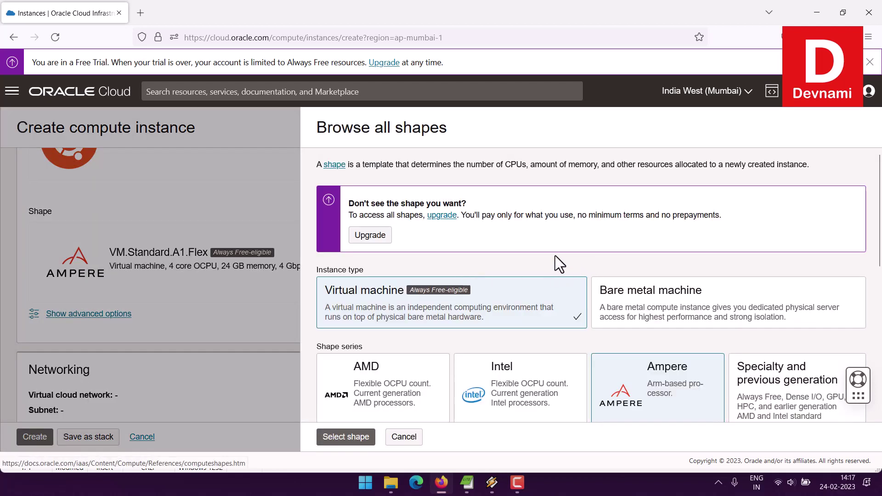
scroll(553, 255, "down", 3)
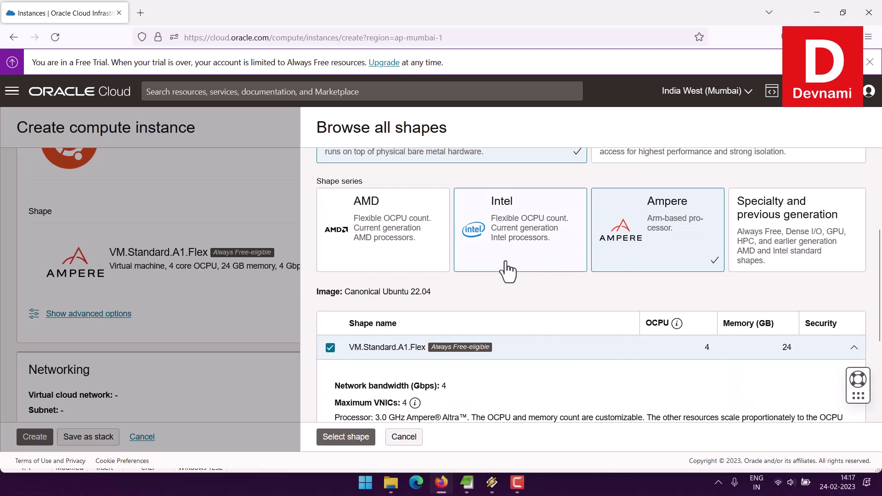
left_click(415, 255)
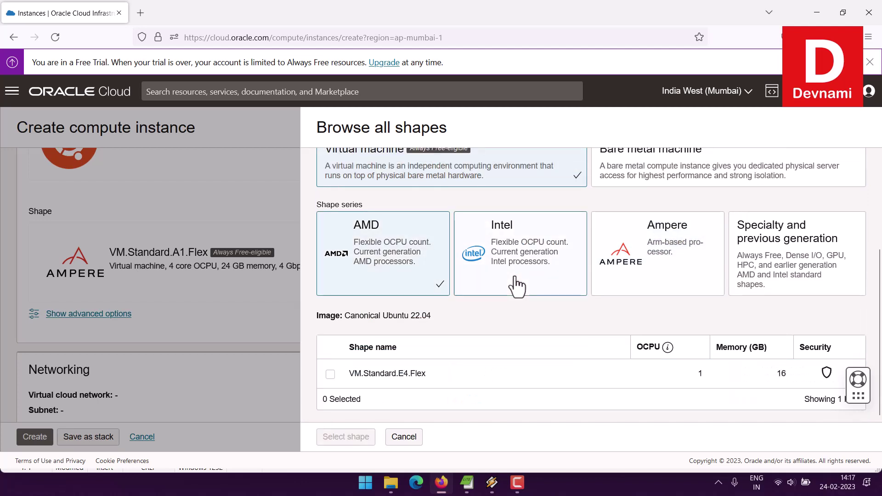
left_click(331, 373)
scroll(541, 328, "down", 2)
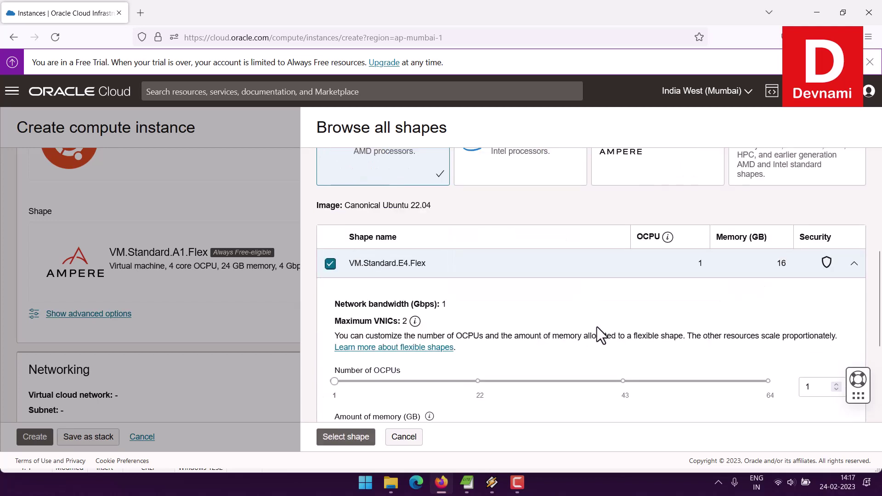
scroll(597, 330, "down", 2)
scroll(592, 333, "down", 1)
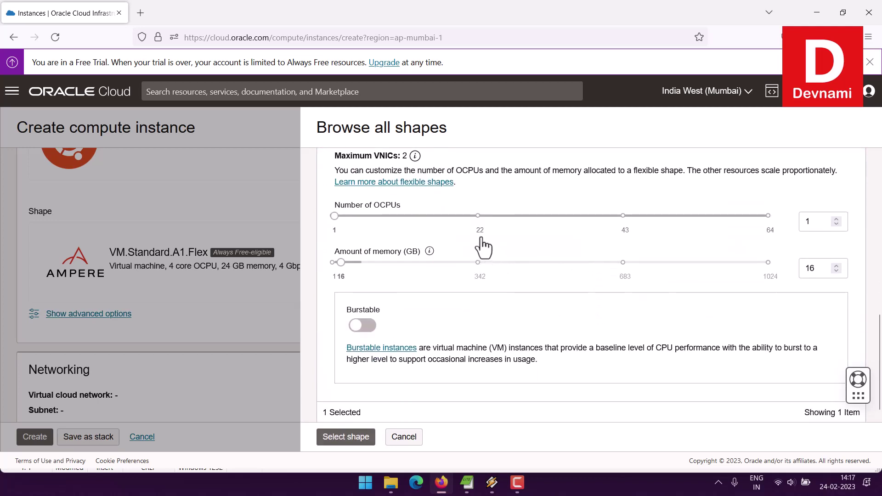
left_click(349, 215)
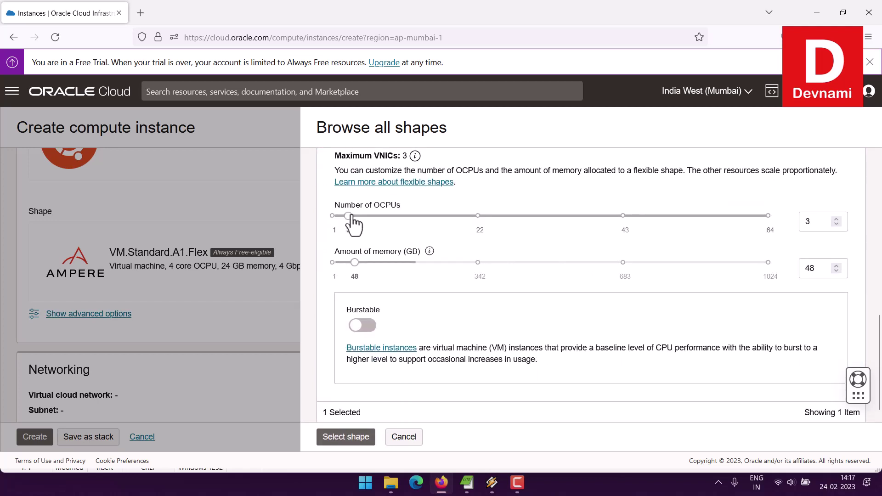
left_click_drag(351, 216, 354, 217)
scroll(496, 249, "up", 3)
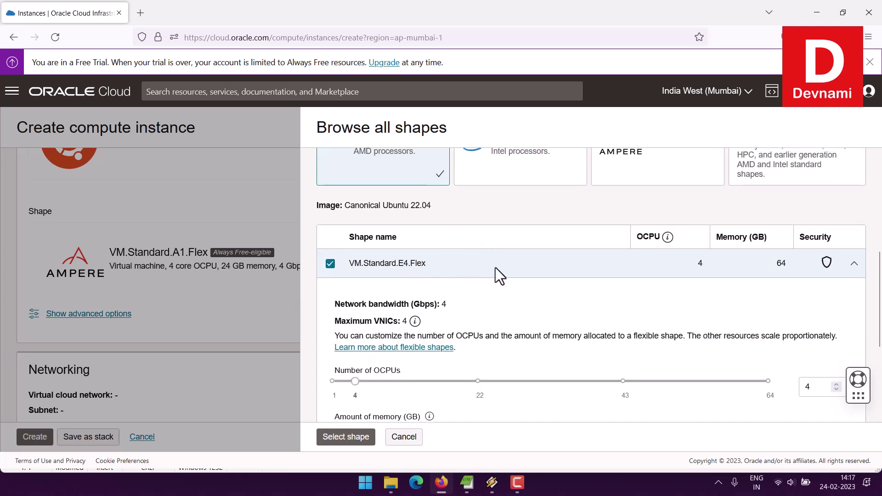
scroll(605, 210, "up", 1)
- Switch back to the Ampere series and apply the VM.Standard.A1.Flex shape to the instance
left_click(606, 211)
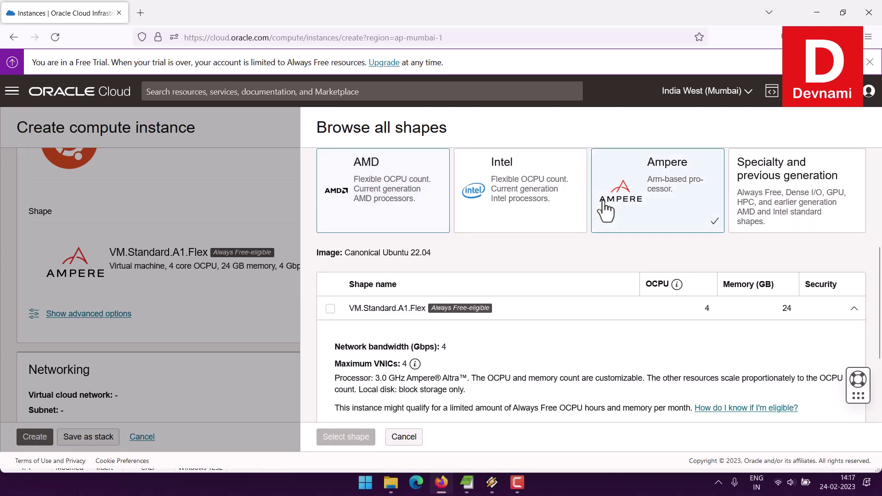
left_click(424, 313)
scroll(569, 298, "down", 3)
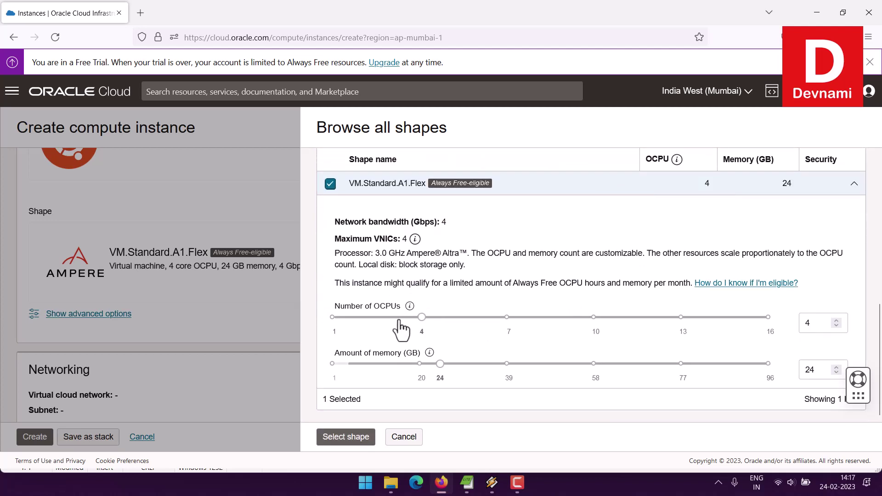
left_click(359, 439)
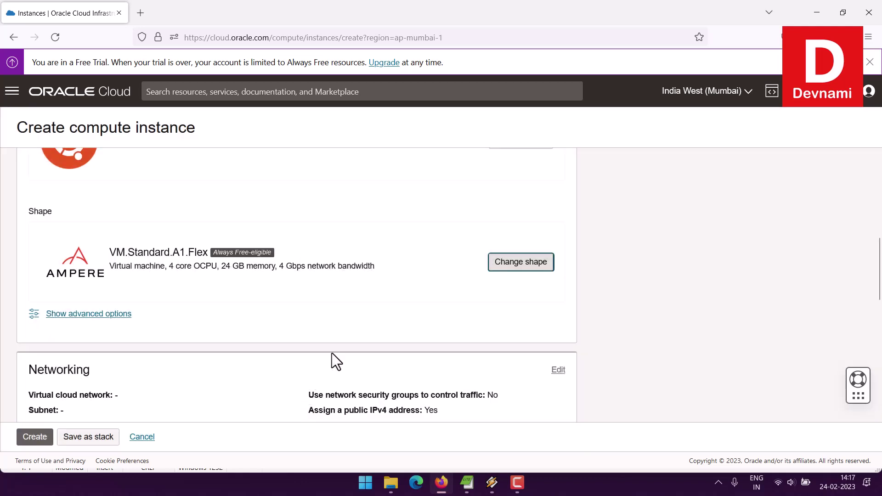
- Edit the networking settings and choose to create a new virtual cloud network as the primary network
scroll(577, 298, "down", 5)
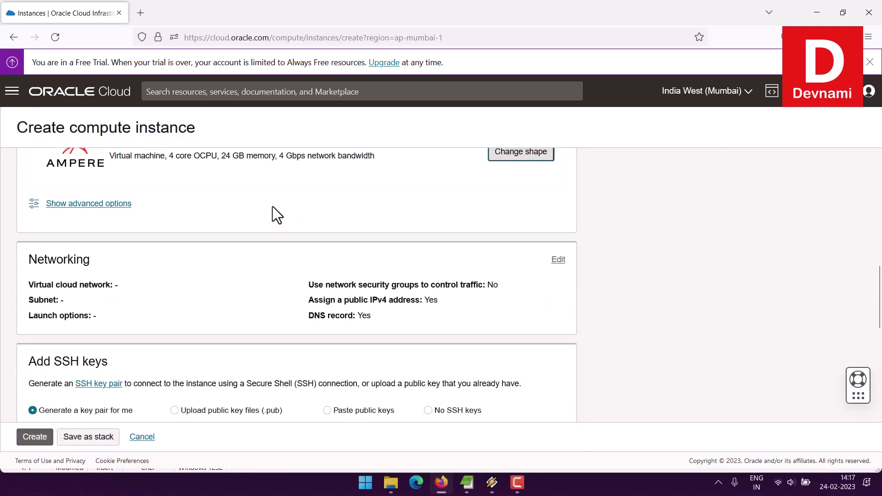
scroll(272, 206, "down", 2)
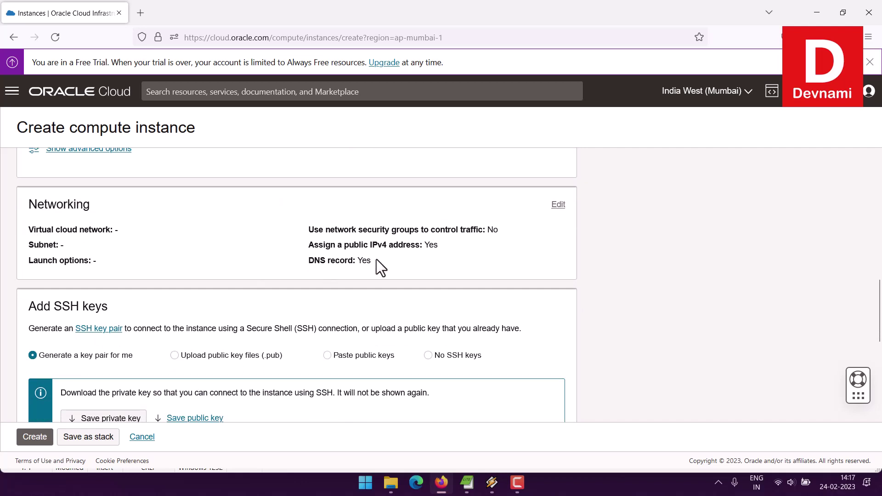
left_click(558, 208)
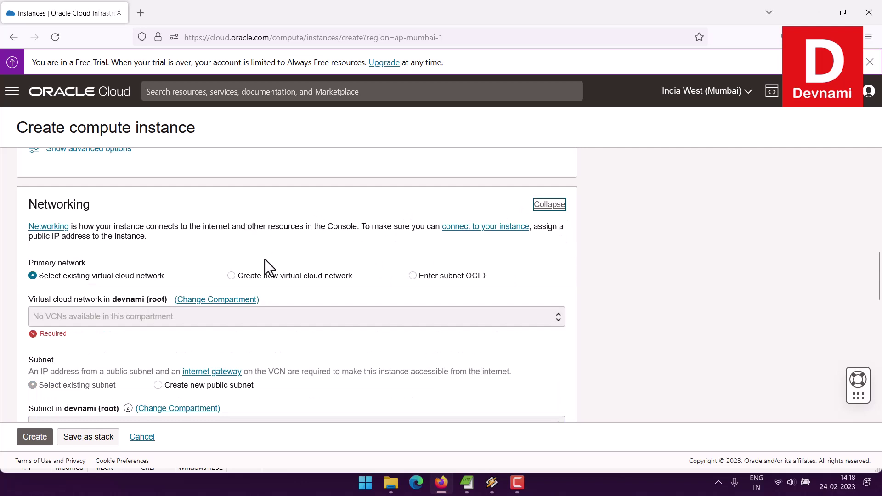
left_click(231, 277)
- Name the new virtual cloud network vcn-devnami02
scroll(211, 248, "down", 2)
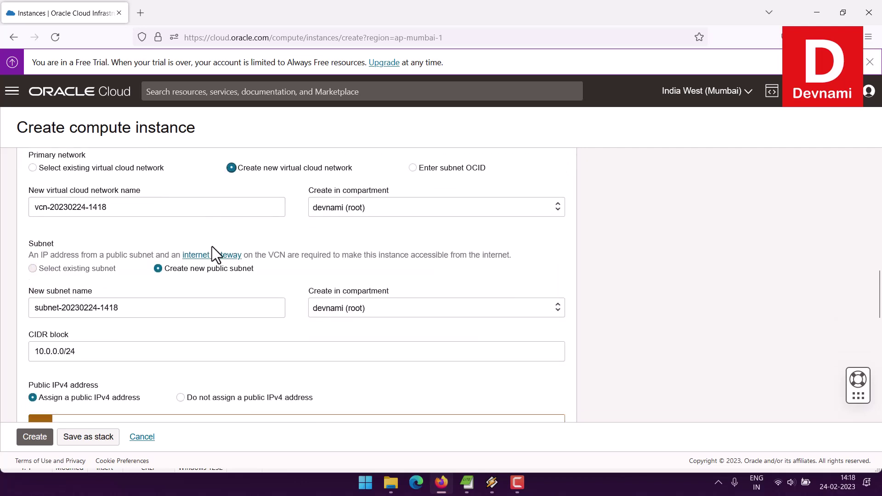
left_click(119, 202)
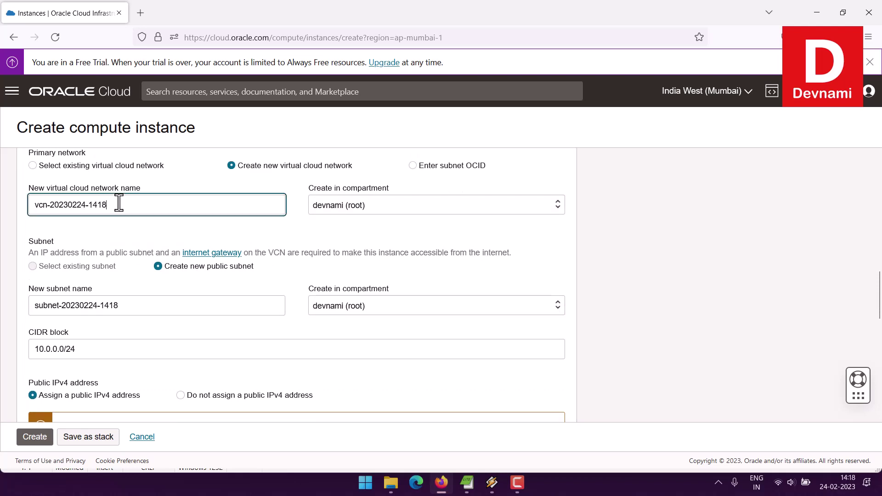
left_click_drag(119, 203, 53, 204)
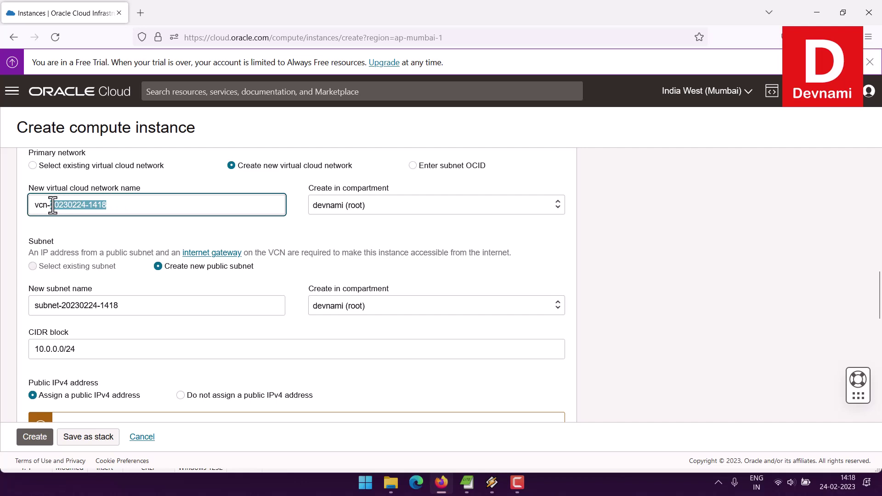
left_click(106, 205)
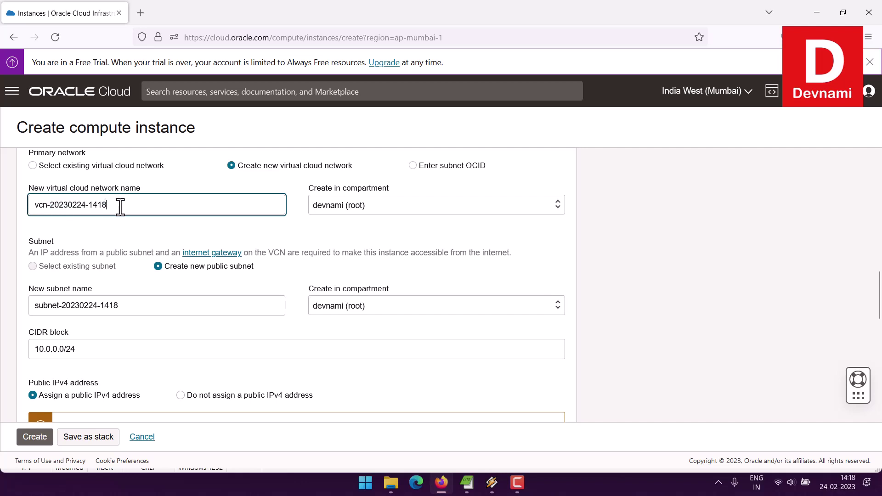
mouse_move(120, 207)
left_mouse_down()
mouse_move(35, 204)
mouse_move(137, 210)
left_mouse_up()
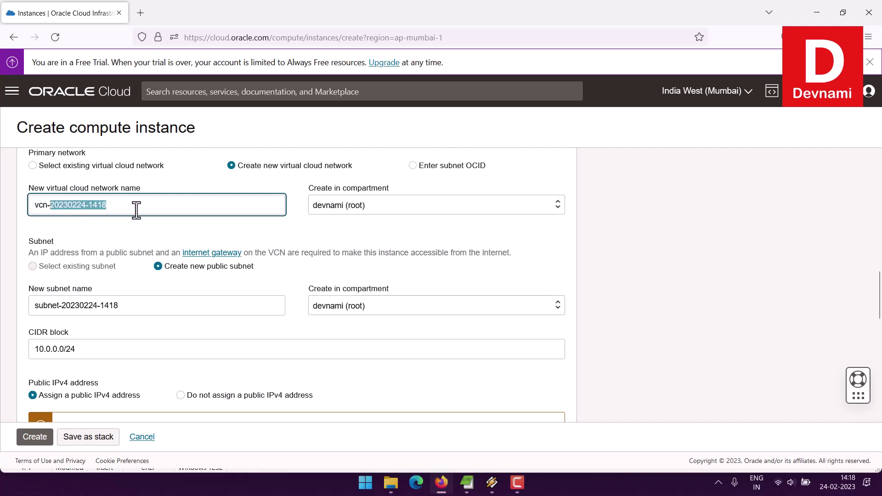
type("devnami")
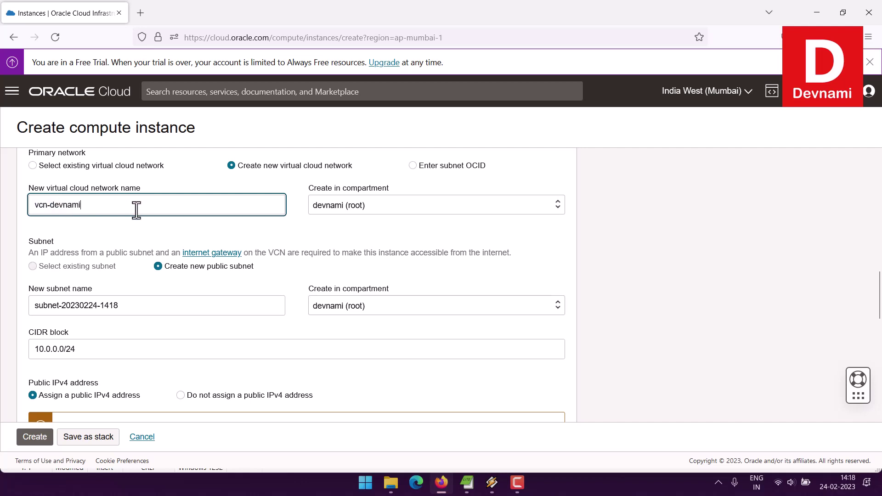
type("02")
- Review the networking section's subnet, CIDR block and public IPv4 address settings
scroll(167, 305, "down", 5)
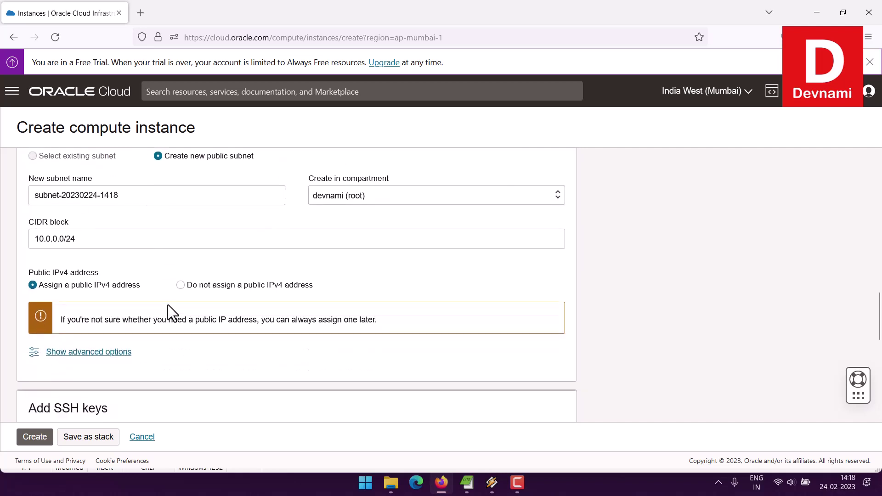
scroll(169, 306, "down", 3)
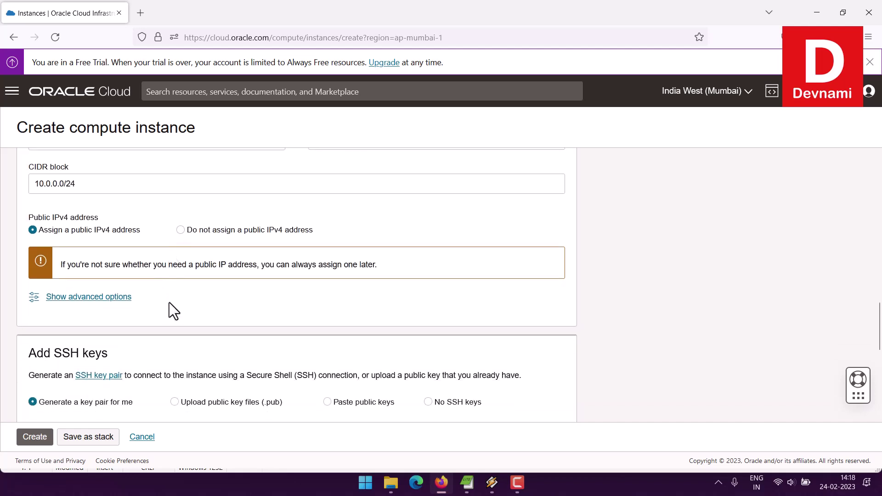
scroll(169, 303, "up", 8)
scroll(171, 303, "up", 7)
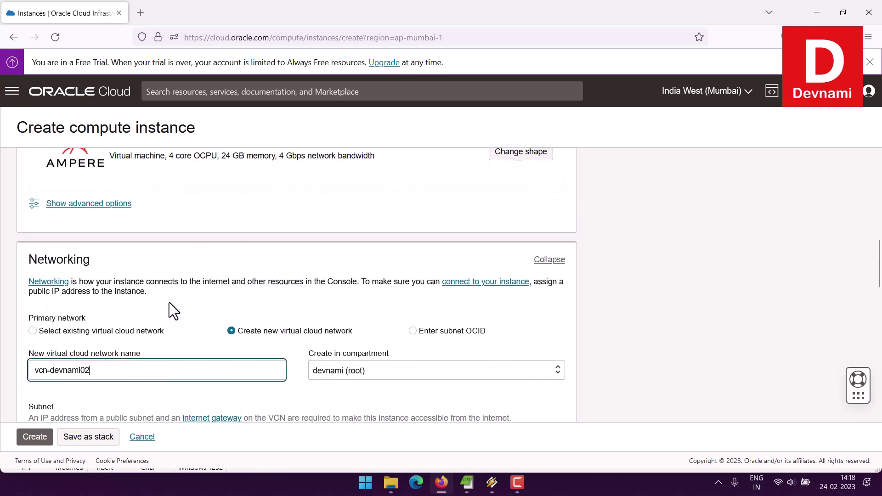
scroll(515, 317, "down", 5)
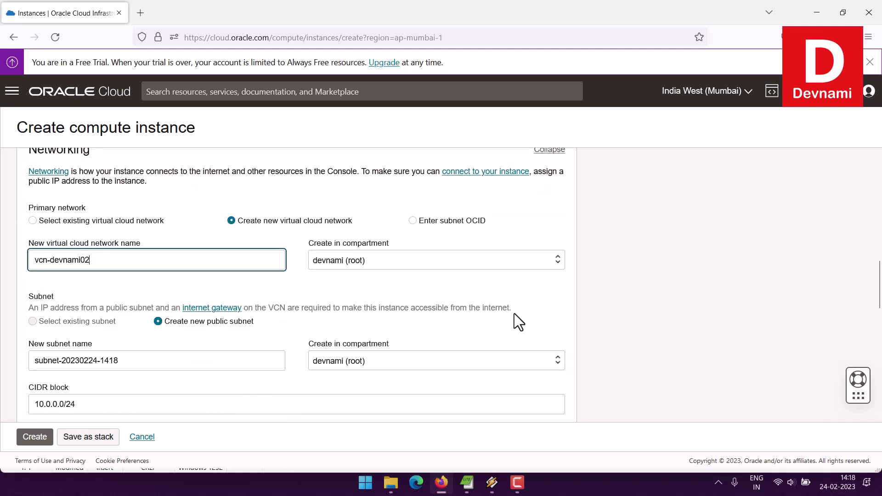
scroll(514, 314, "down", 10)
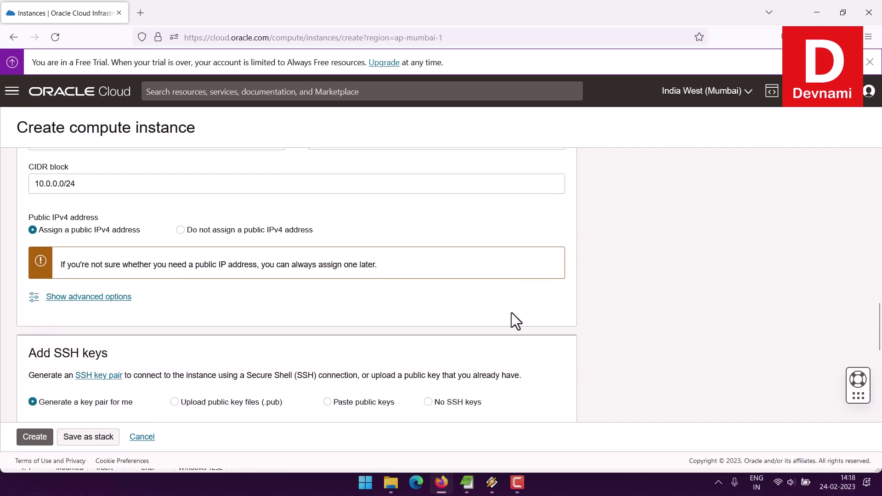
- Review the networking section's advanced options for private IPv4 address, DNS record and launch options, and collapse them again
left_click(106, 298)
scroll(18, 287, "down", 10)
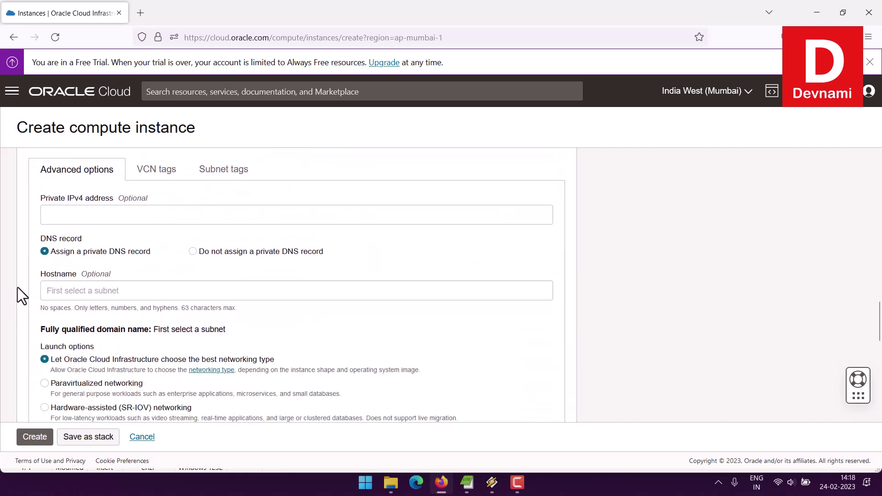
scroll(18, 288, "up", 9)
left_click(74, 297)
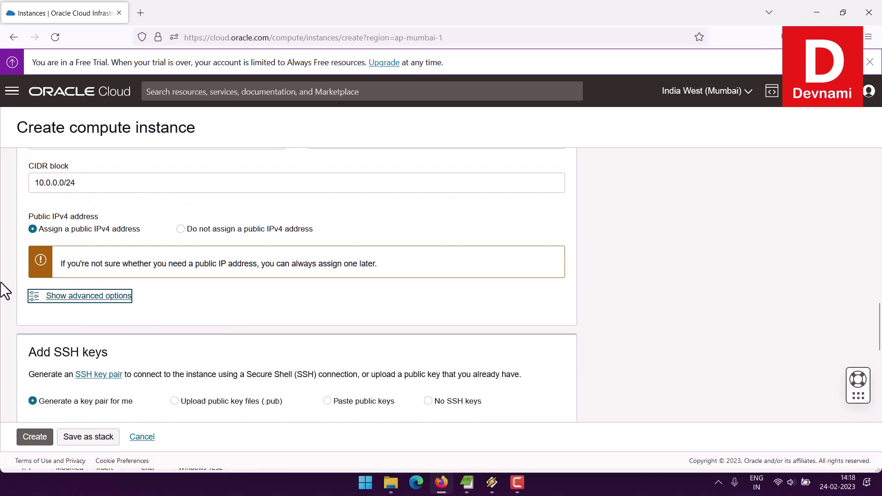
- With the option to generate an SSH key pair, download both the public key and the private key
scroll(10, 224, "down", 2)
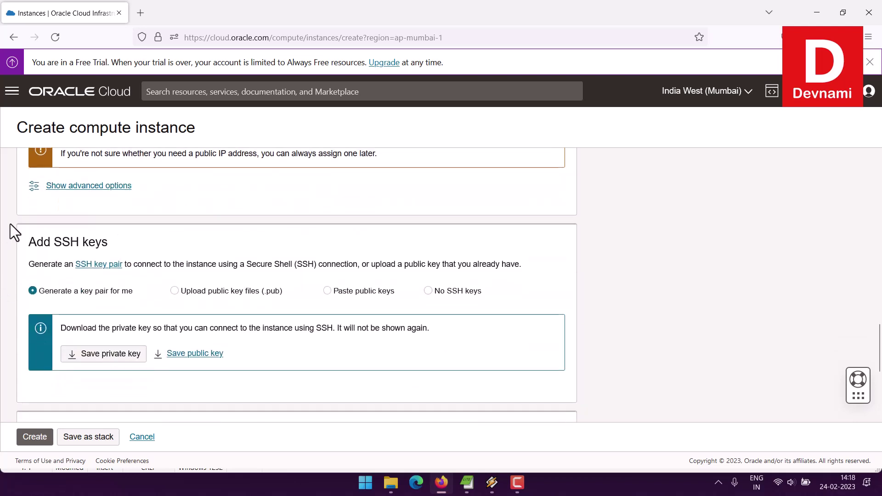
scroll(15, 226, "down", 1)
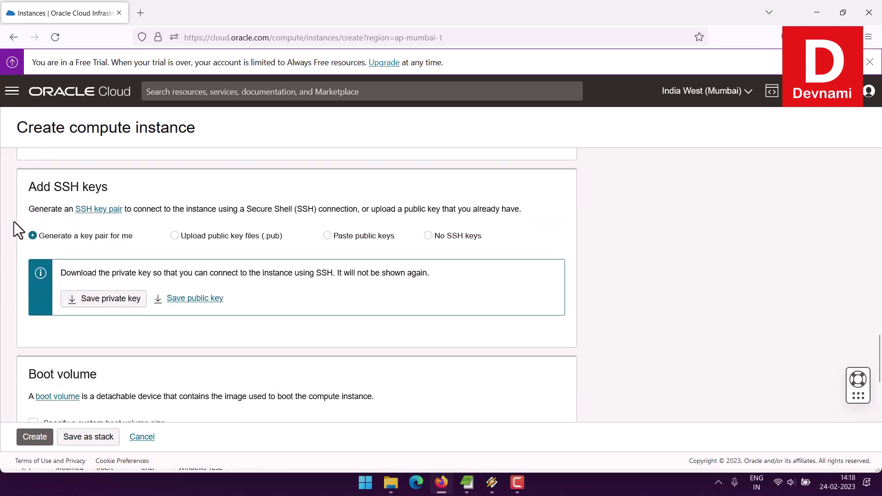
left_click_drag(36, 186, 122, 187)
left_click(121, 187)
left_click(186, 305)
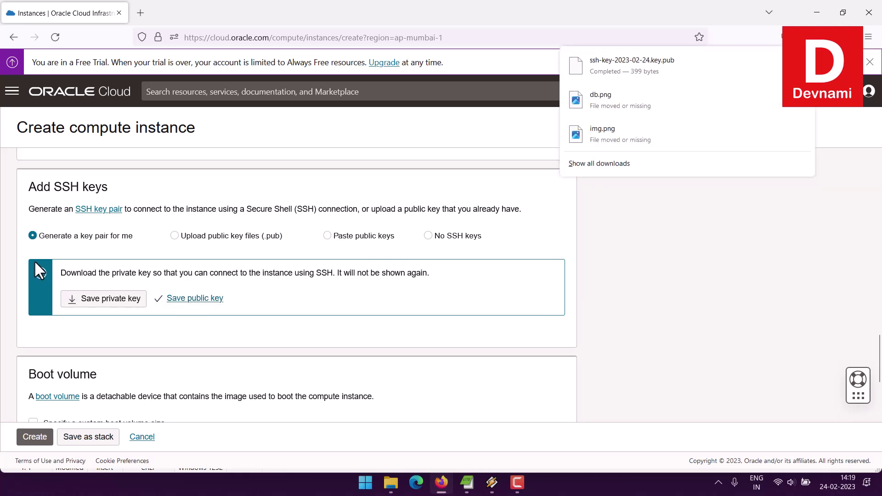
left_click(132, 300)
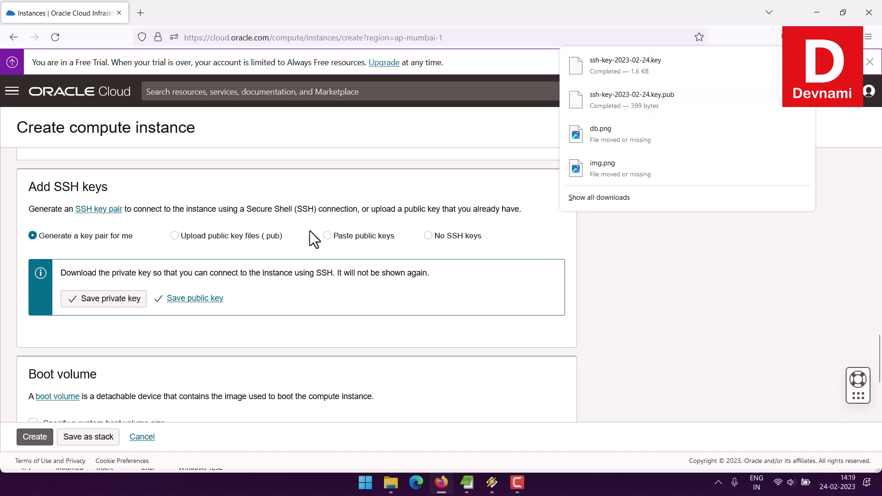
left_click(12, 260)
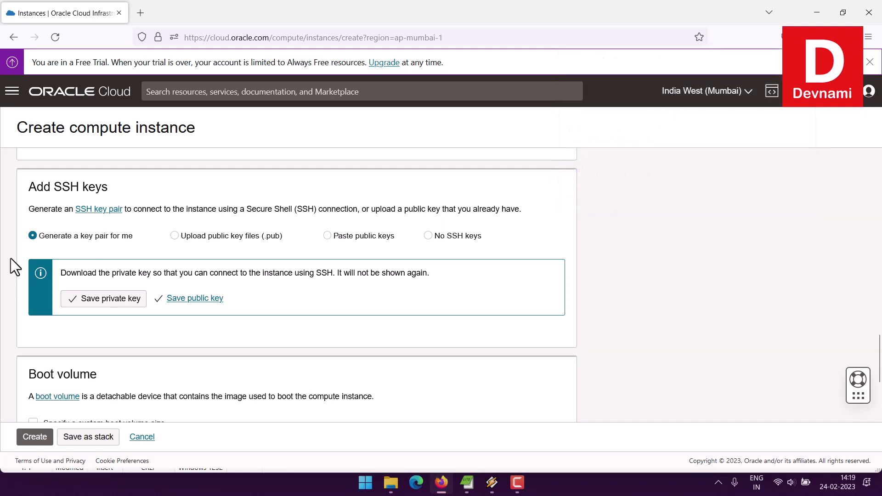
- Examine the boot volume's custom size and encryption options
scroll(12, 258, "down", 2)
scroll(16, 264, "down", 1)
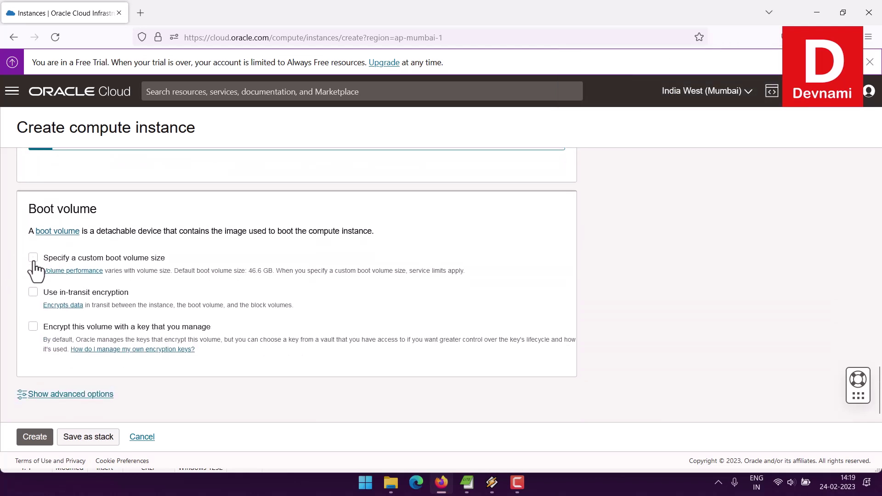
left_click(29, 296)
left_click(27, 295)
- Review the instance's advanced options for management, availability configuration and Oracle Cloud Agent, and hide them again
left_click(73, 395)
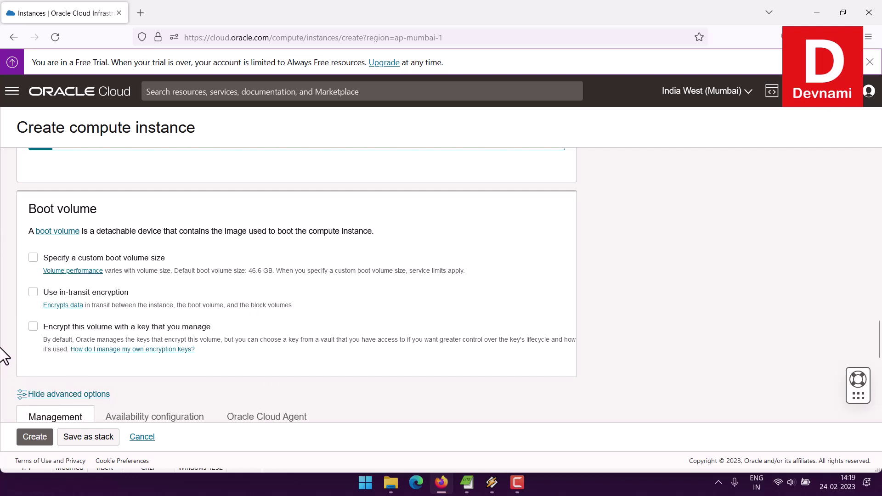
scroll(220, 322, "down", 5)
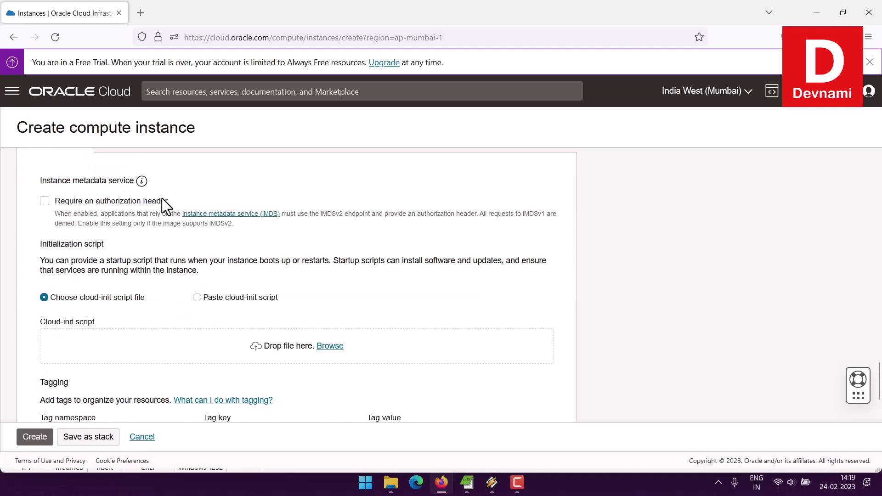
mouse_move(141, 180)
scroll(2, 225, "down", 3)
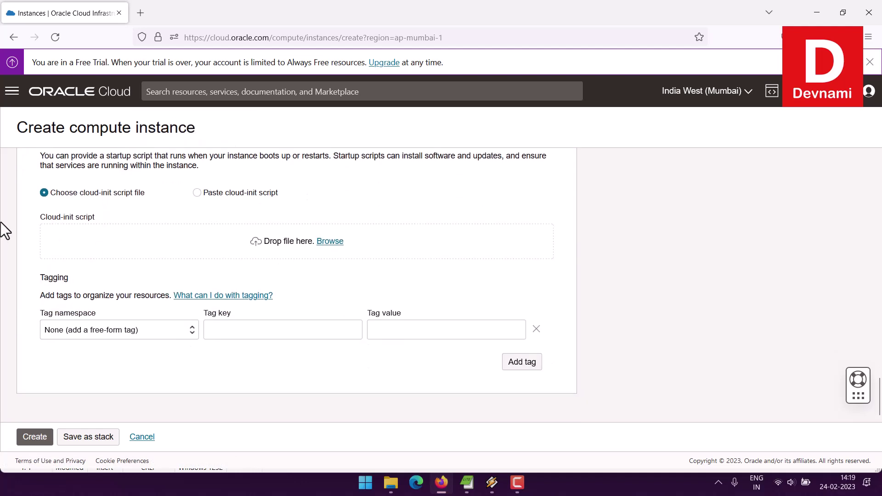
scroll(4, 226, "up", 7)
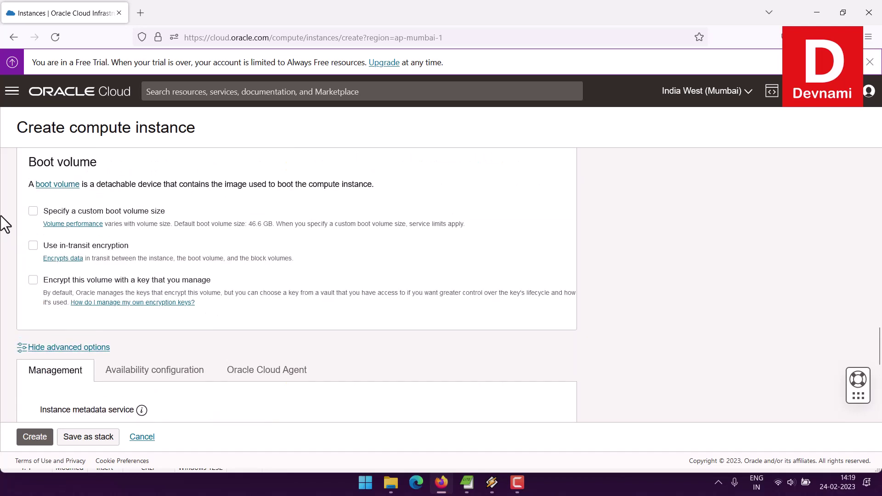
left_click(83, 346)
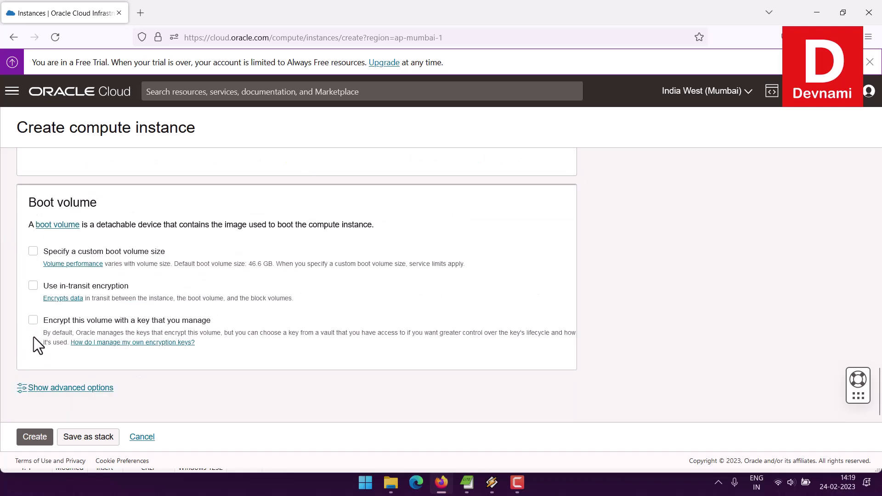
left_click(87, 390)
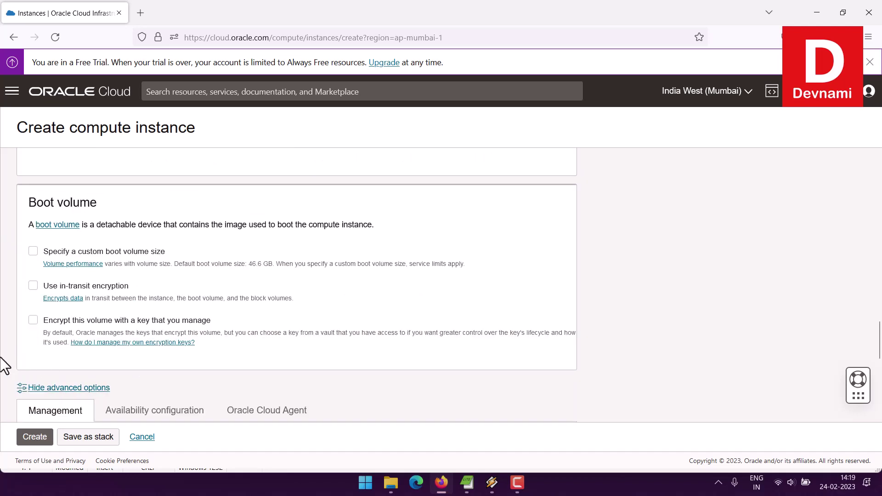
scroll(30, 335, "down", 2)
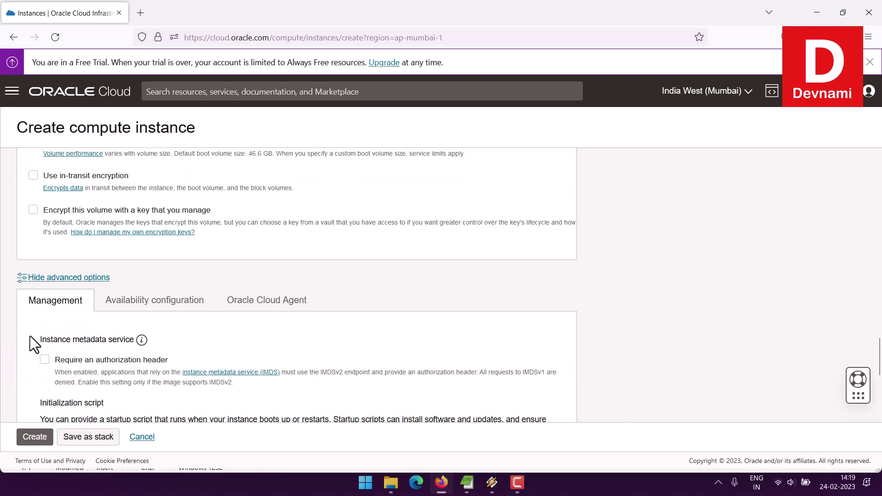
left_click(142, 306)
left_click(221, 303)
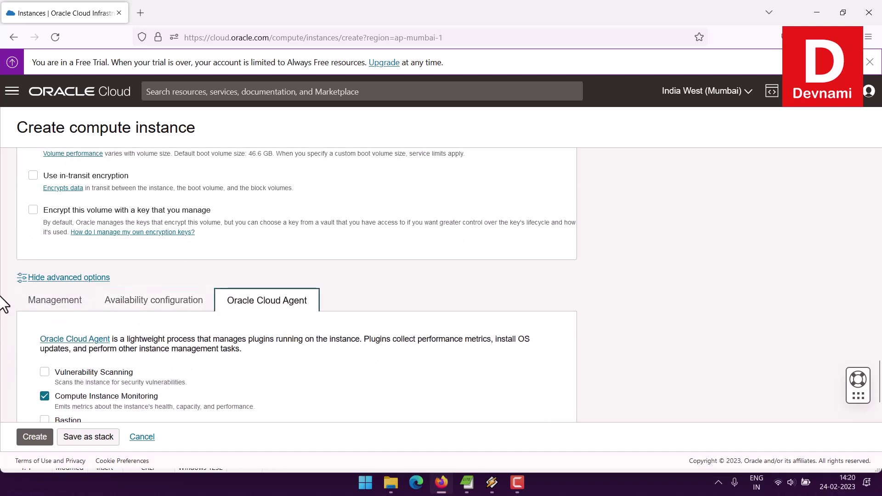
scroll(208, 301, "down", 1)
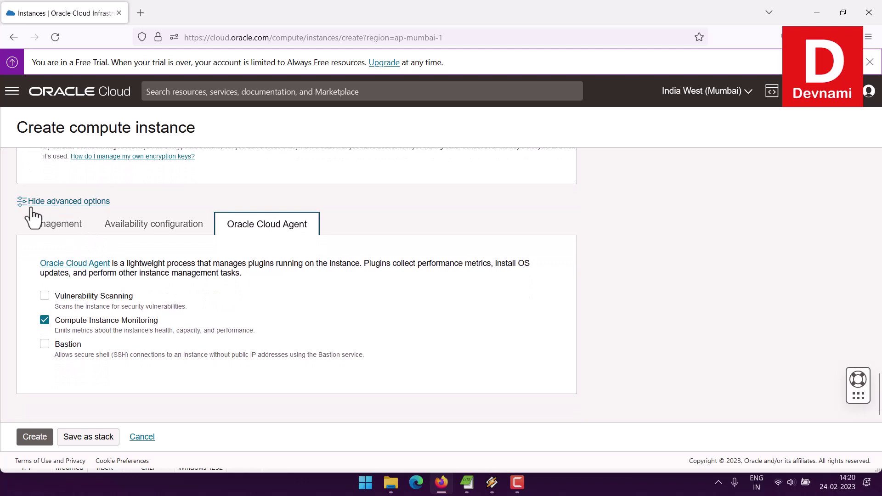
left_click(31, 200)
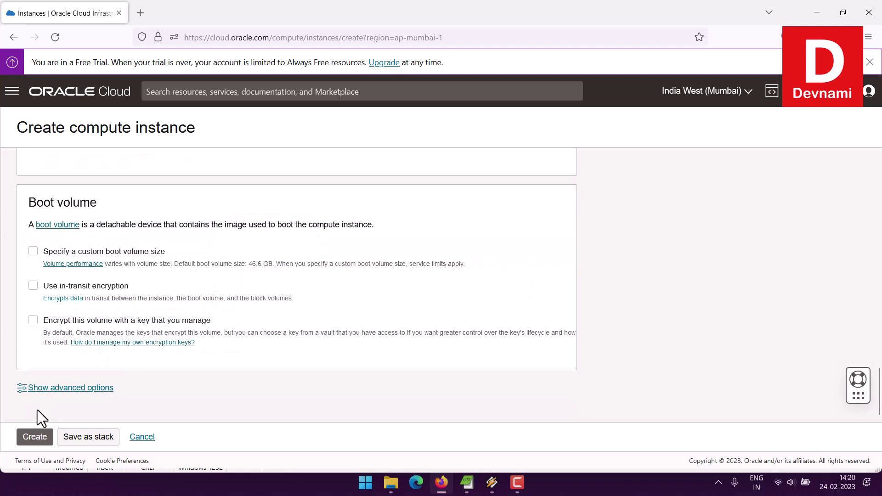
- Create the Devubuntu instance and look back over its image, shape and placement settings while the request is processed
left_click(34, 443)
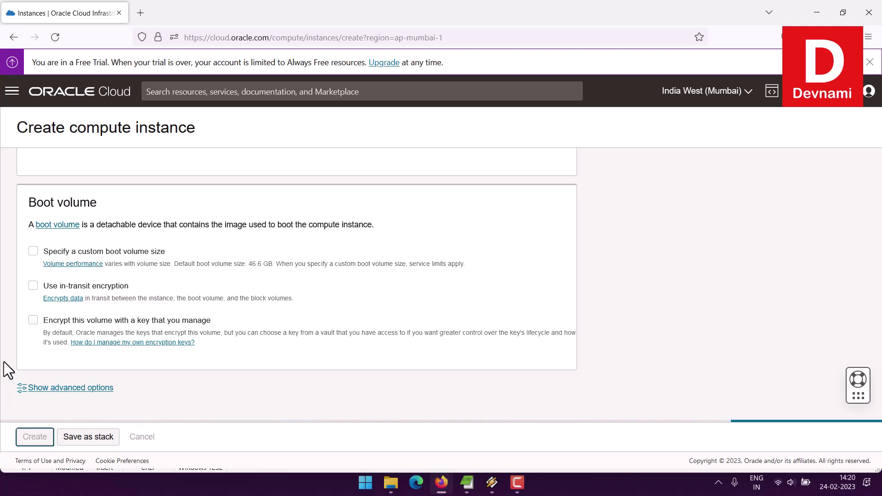
scroll(126, 319, "up", 8)
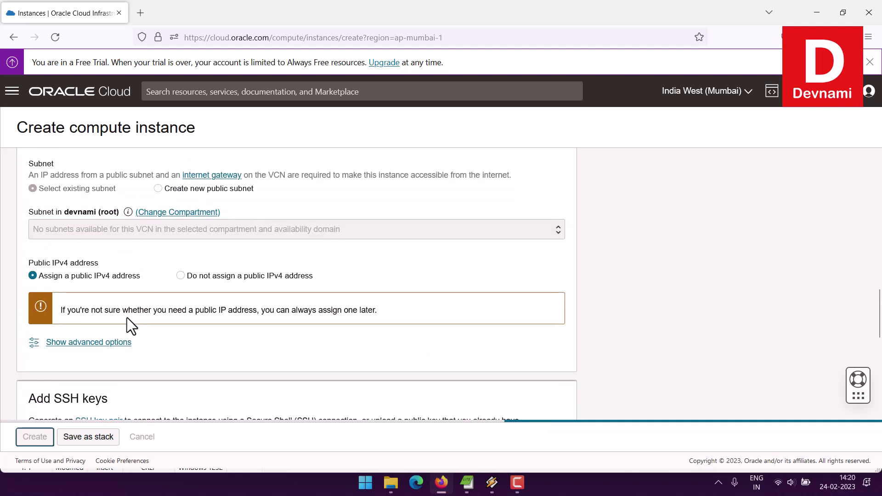
scroll(185, 319, "up", 3)
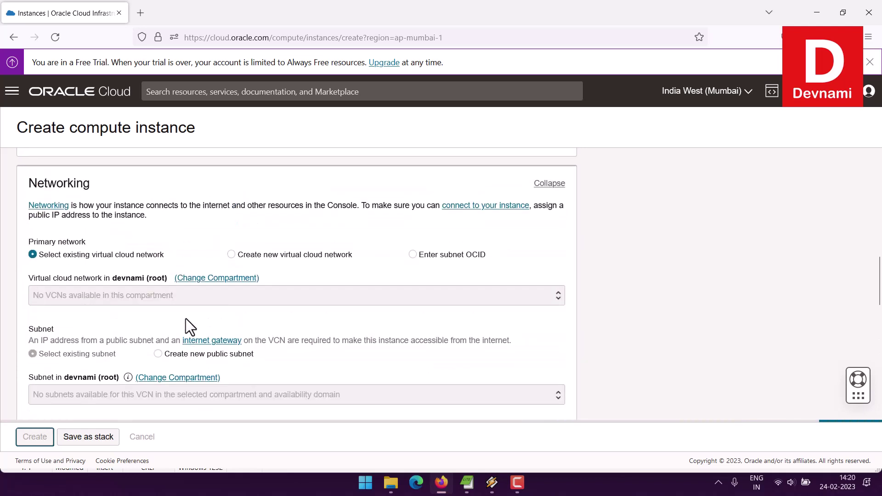
scroll(186, 318, "up", 5)
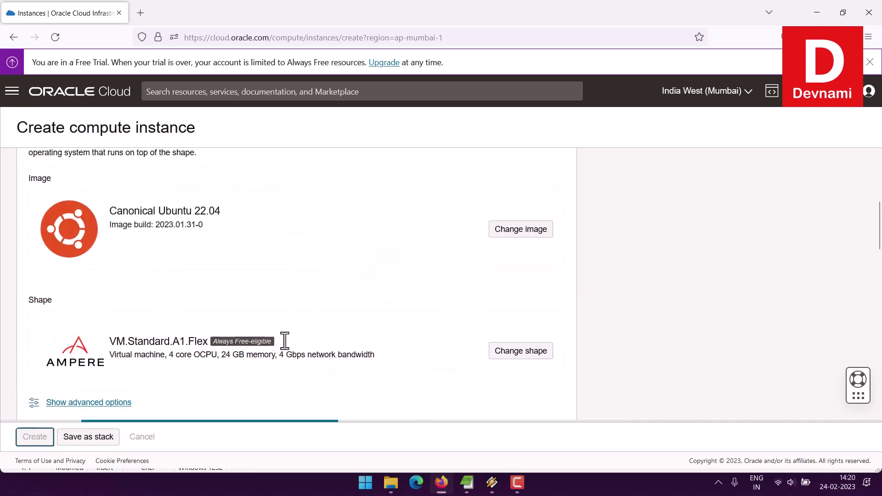
scroll(334, 348, "up", 4)
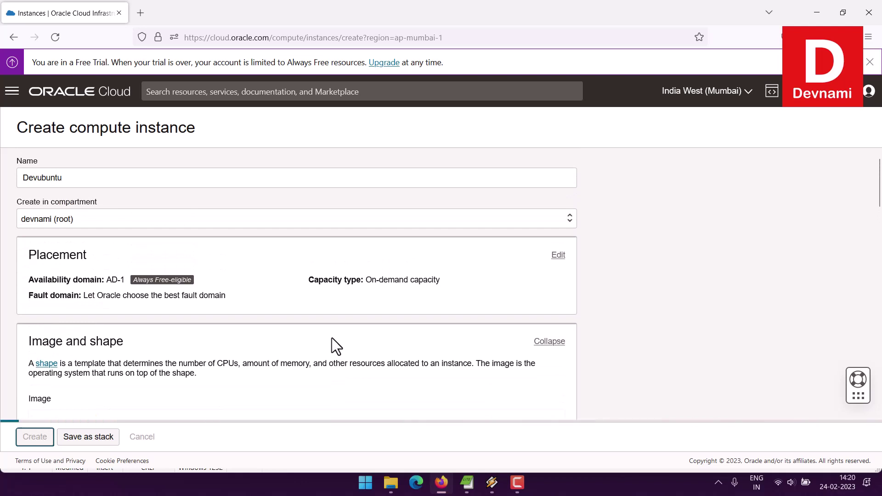
scroll(331, 338, "down", 8)
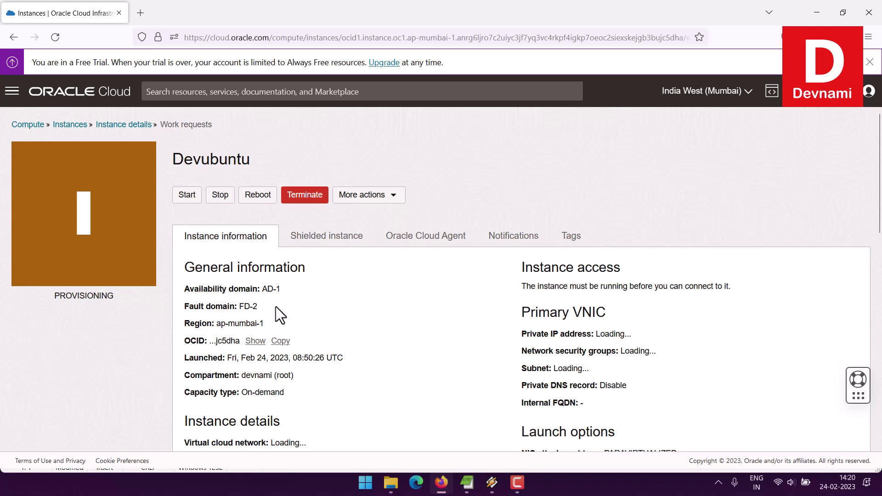
- Follow the instance's provisioning on its details page and in the work requests list
scroll(424, 300, "down", 6)
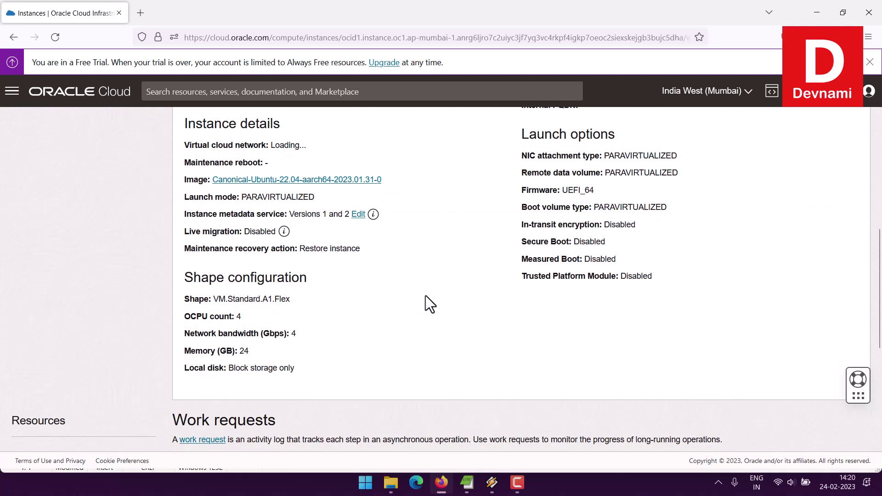
scroll(426, 296, "up", 6)
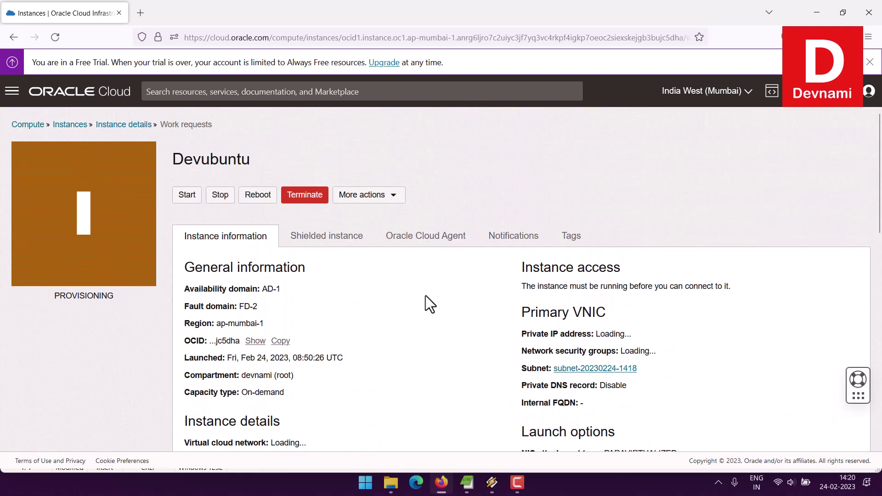
scroll(426, 296, "down", 6)
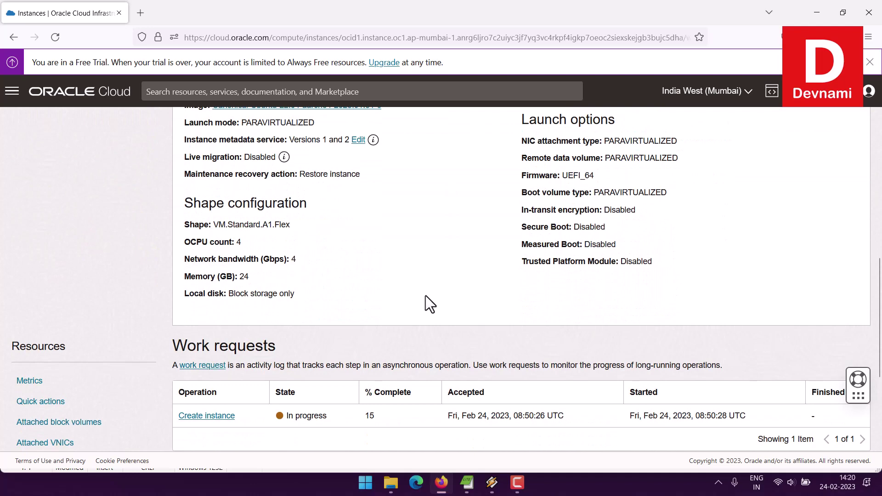
scroll(425, 296, "down", 3)
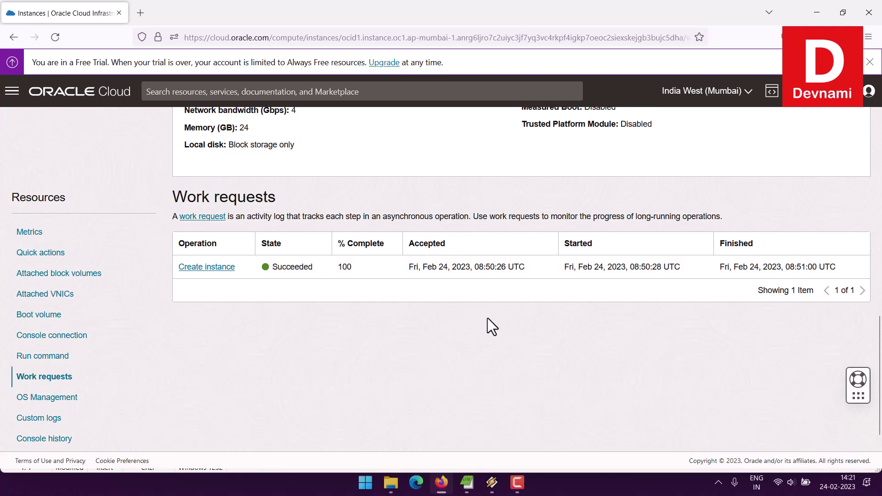
scroll(486, 318, "up", 10)
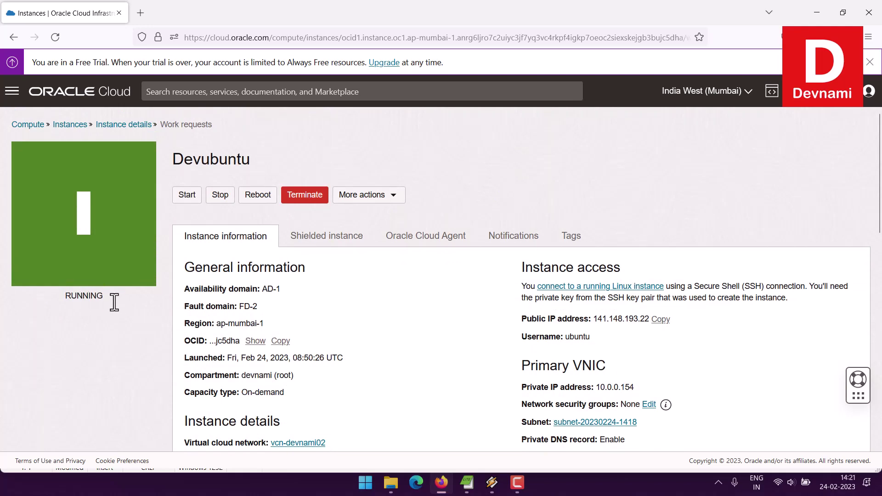
- Examine the instance's access details, virtual cloud network, image, primary VNIC, launch options and shape configuration
scroll(427, 297, "down", 2)
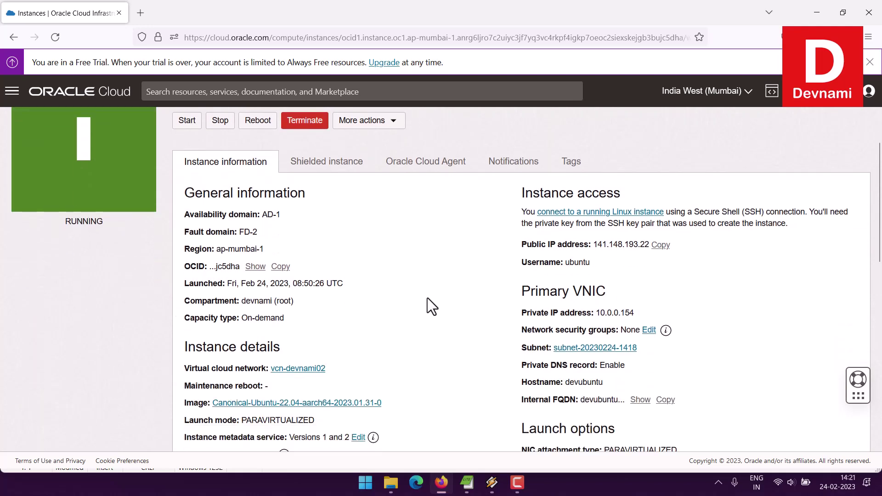
scroll(427, 298, "down", 4)
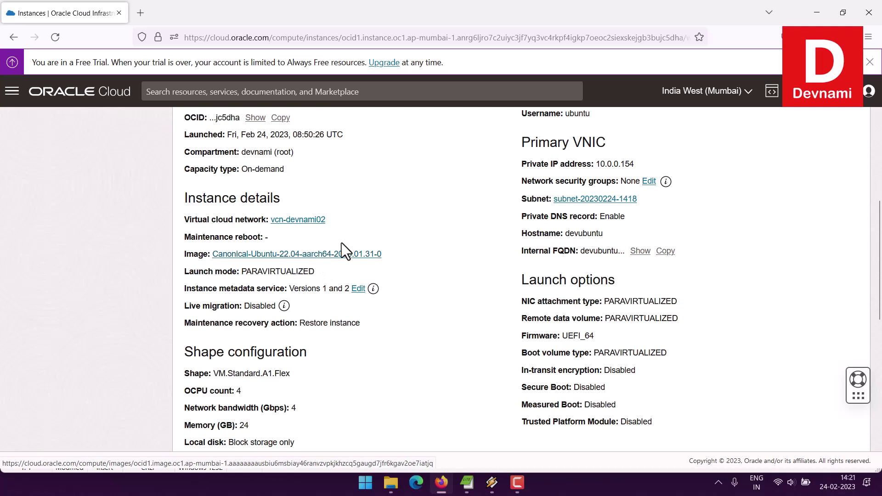
left_click_drag(523, 146, 611, 145)
left_click(611, 145)
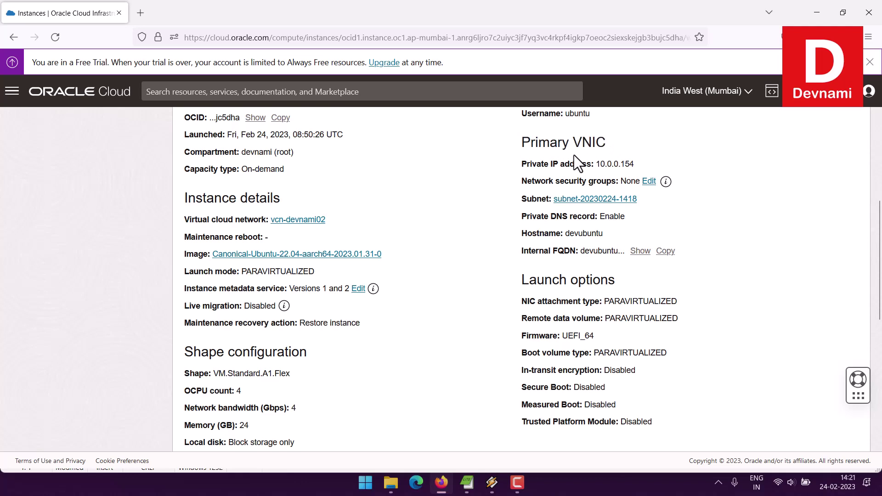
left_click_drag(530, 144, 691, 239)
double_click(543, 142)
left_click(613, 146)
double_click(587, 143)
left_click(621, 142)
left_click(687, 233)
scroll(495, 191, "down", 3)
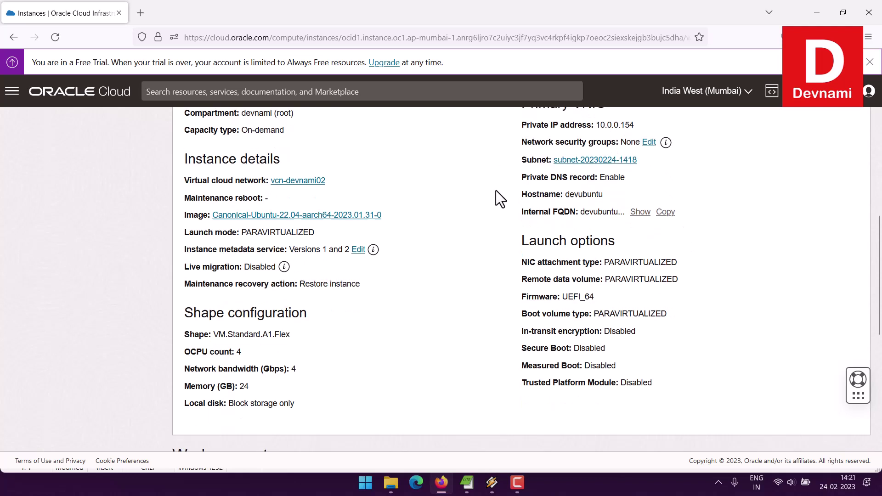
scroll(495, 190, "up", 2)
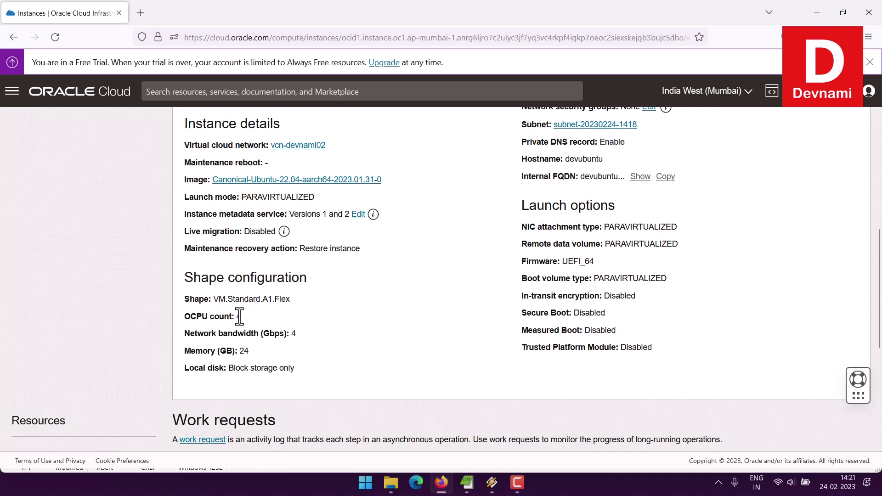
scroll(236, 315, "down", 2)
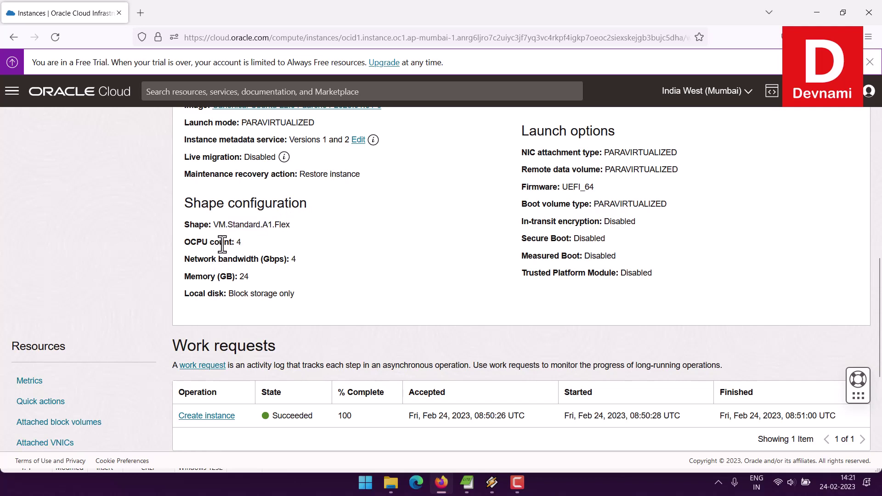
- Check the OCPU count, network bandwidth and memory in the instance's shape configuration
left_click_drag(220, 242, 304, 254)
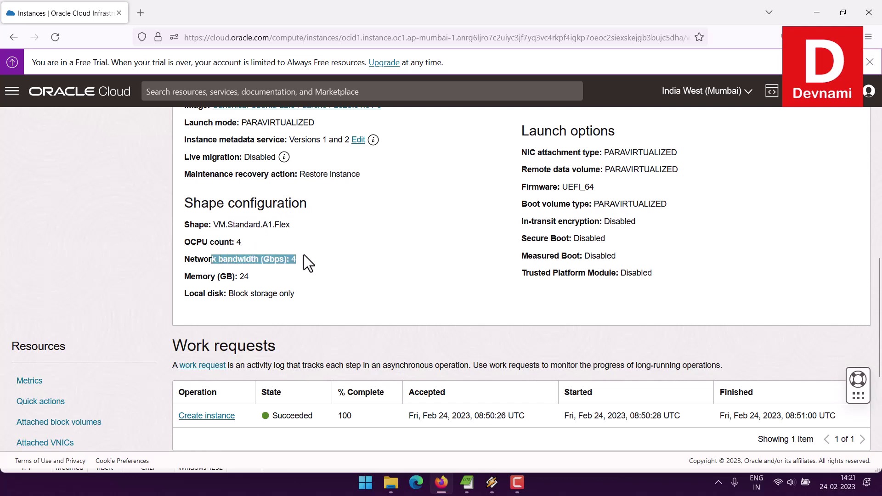
left_click(304, 253)
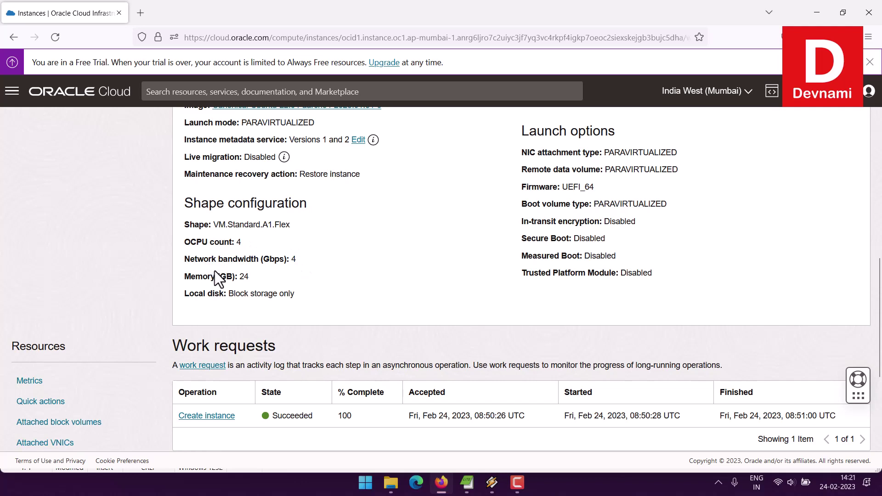
left_click_drag(196, 276, 258, 278)
left_click(269, 276)
- Look back over the Devubuntu instance information and check the instance's current state
scroll(467, 295, "up", 2)
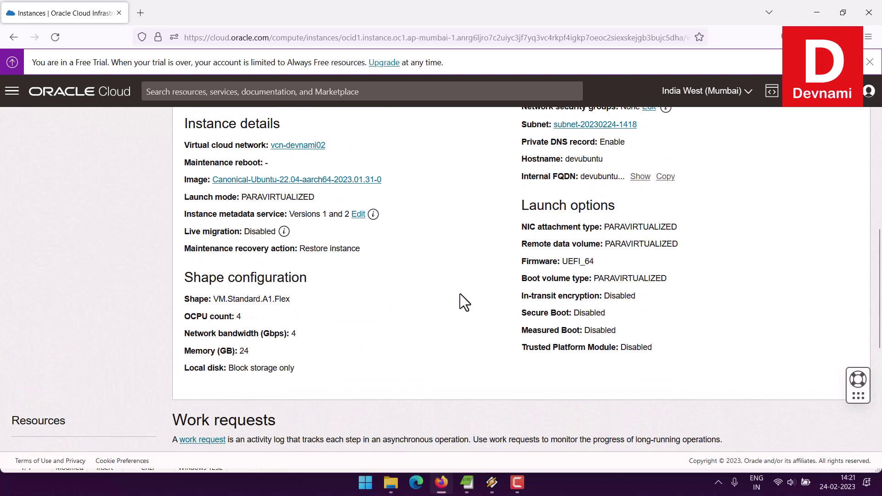
scroll(463, 295, "up", 4)
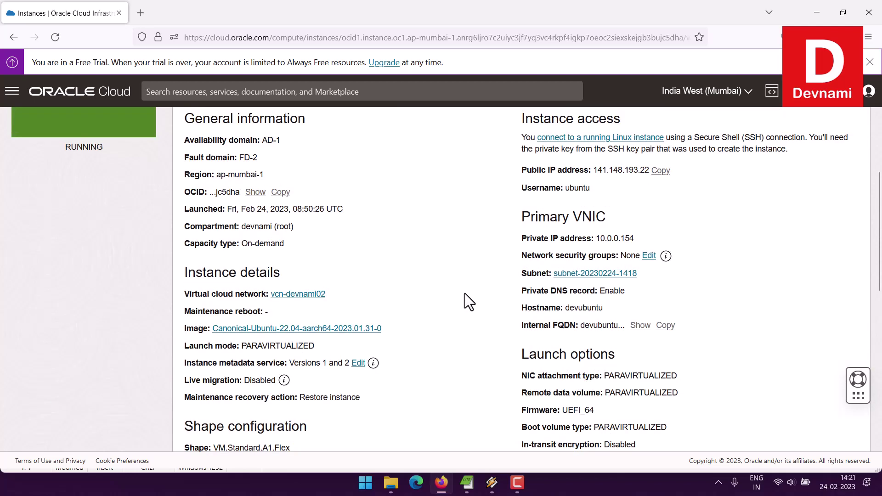
scroll(464, 293, "up", 4)
scroll(464, 293, "down", 4)
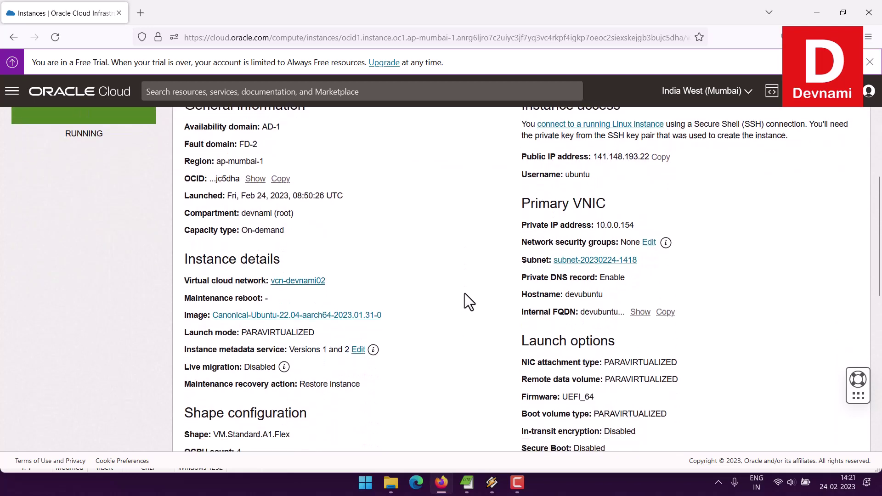
scroll(464, 293, "down", 3)
scroll(465, 293, "up", 5)
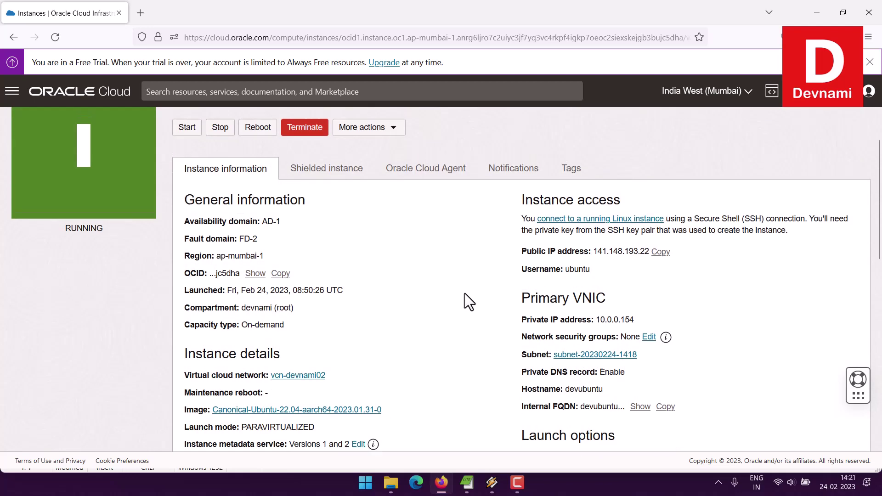
scroll(465, 294, "up", 2)
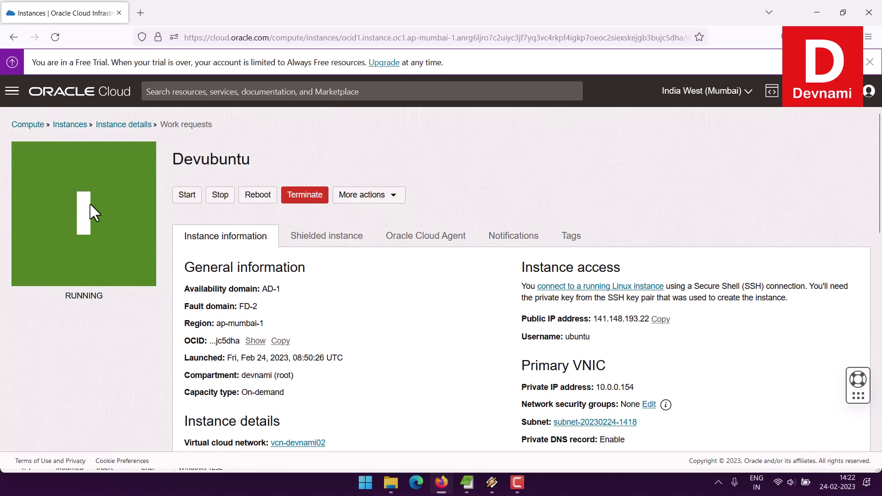
left_click_drag(65, 297, 97, 296)
left_click(109, 295)
- Examine the shielded instance settings for Secure Boot, Measured Boot and Trusted Platform Module, and return to the instance information
left_click(352, 241)
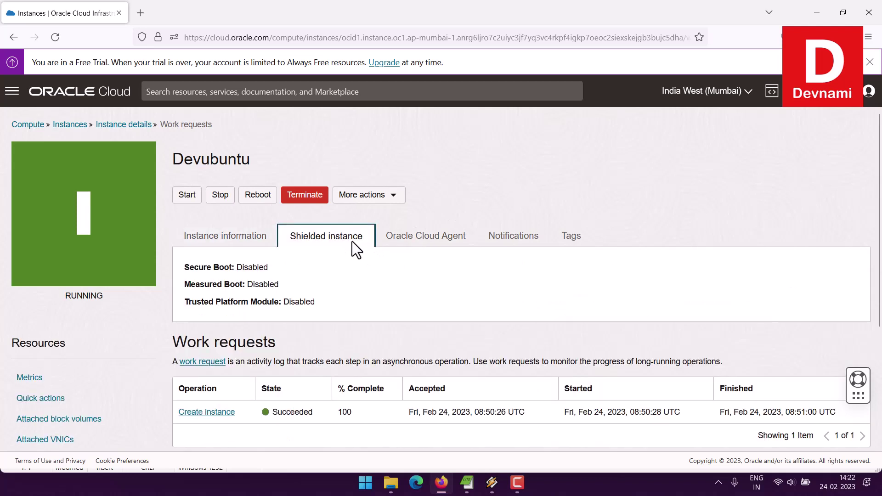
left_click_drag(187, 267, 304, 283)
left_click(244, 266)
left_click(304, 284)
left_click_drag(201, 301, 313, 305)
left_click(319, 302)
left_click(214, 270)
left_click(316, 305)
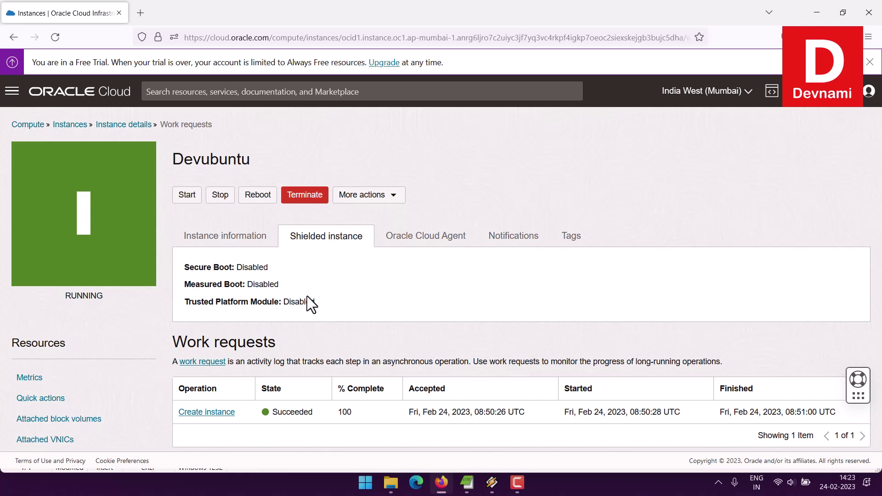
left_click(248, 238)
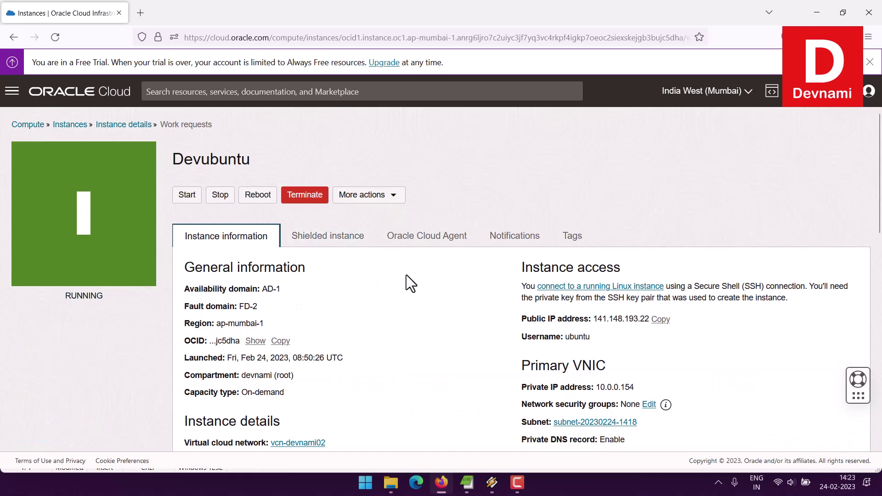
- Review the instance's Oracle Cloud Agent plugins and its notification quick start templates
left_click(415, 243)
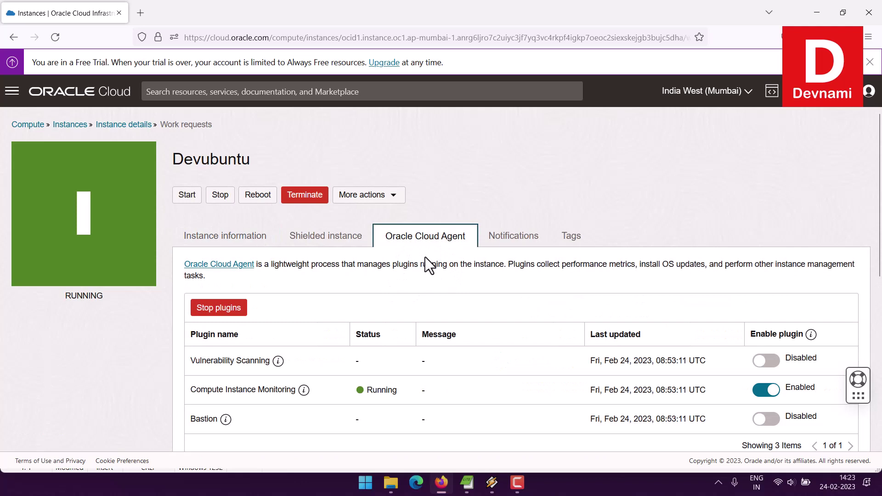
scroll(533, 332, "down", 2)
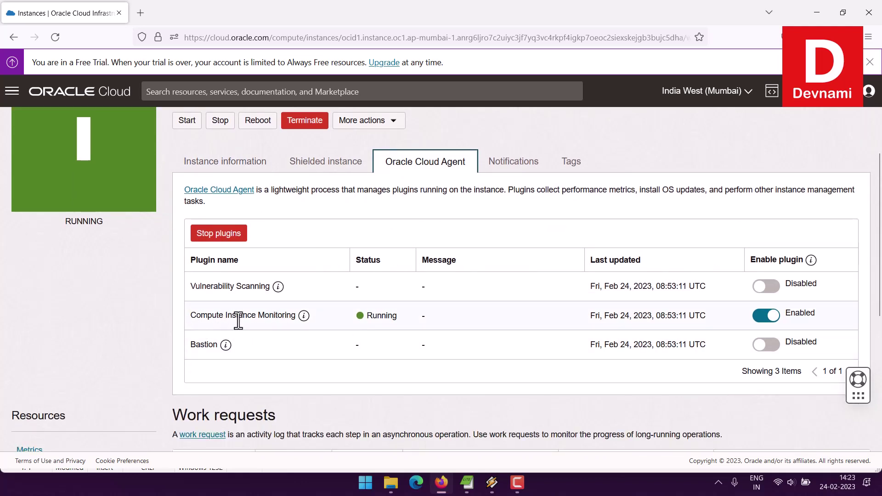
mouse_move(303, 316)
left_click(517, 163)
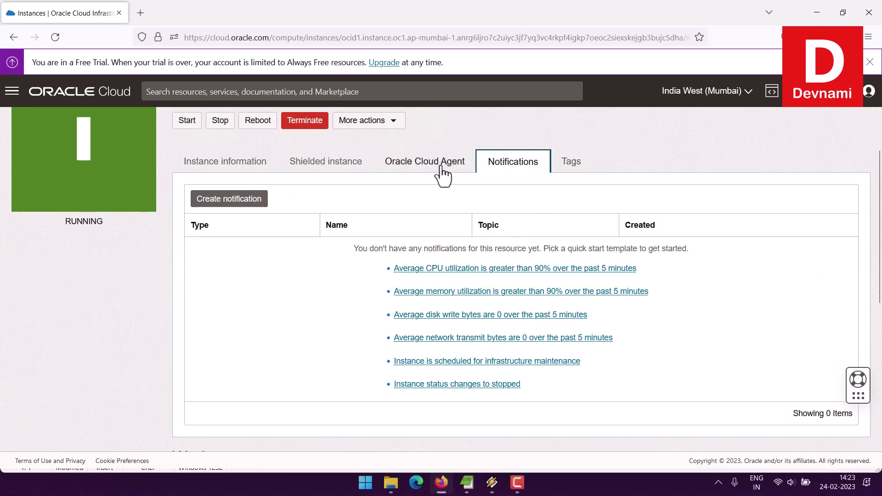
- Examine the instance's defined tags for its creator and creation time
left_click(563, 168)
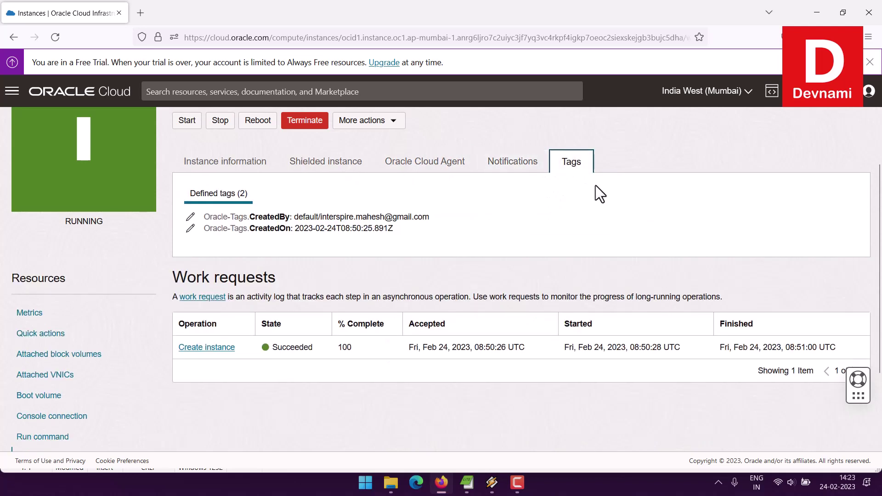
left_click_drag(217, 216, 406, 227)
left_click(406, 227)
left_click_drag(280, 229, 430, 230)
left_click(430, 230)
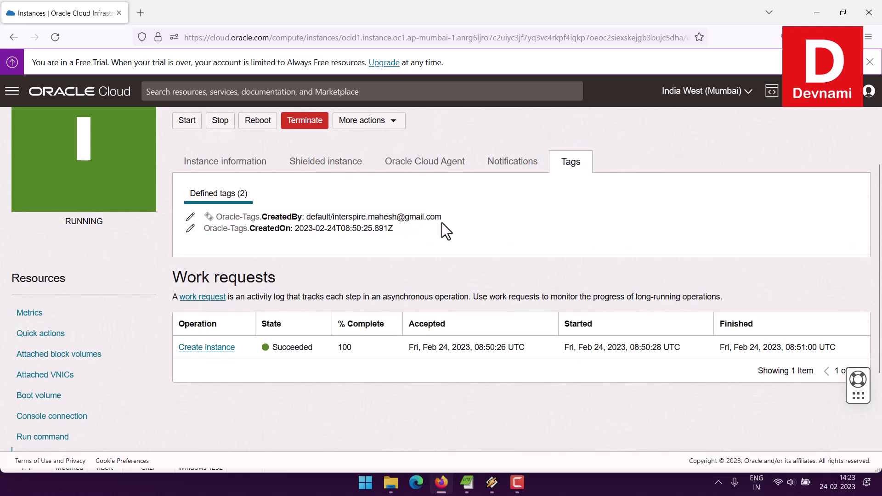
- Return to the instance information and look through its general, network, launch and shape details once more
left_click(236, 166)
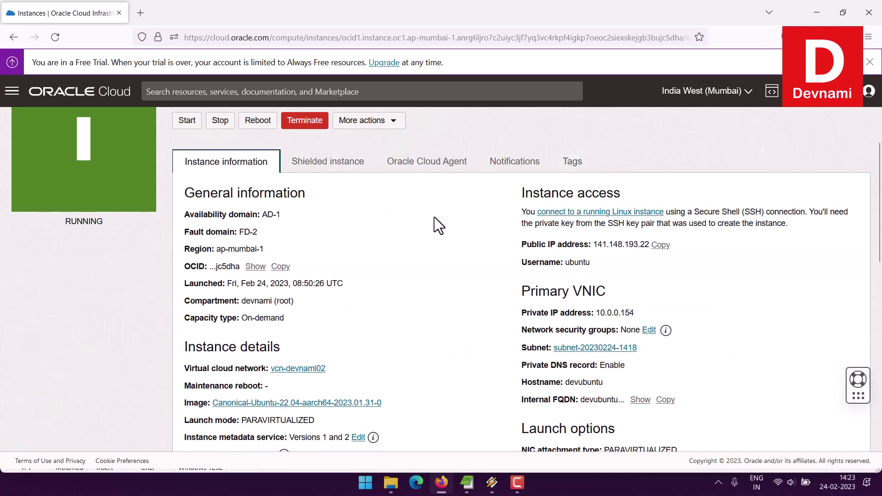
scroll(463, 229, "up", 2)
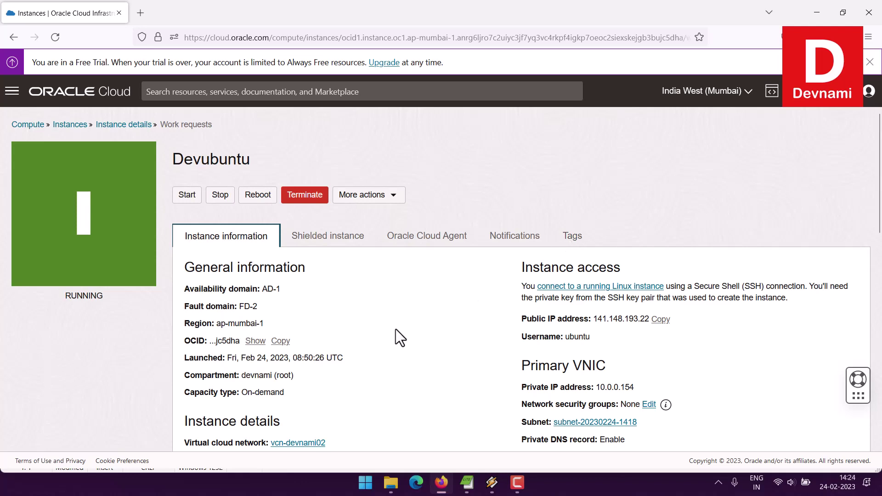
scroll(417, 315, "down", 5)
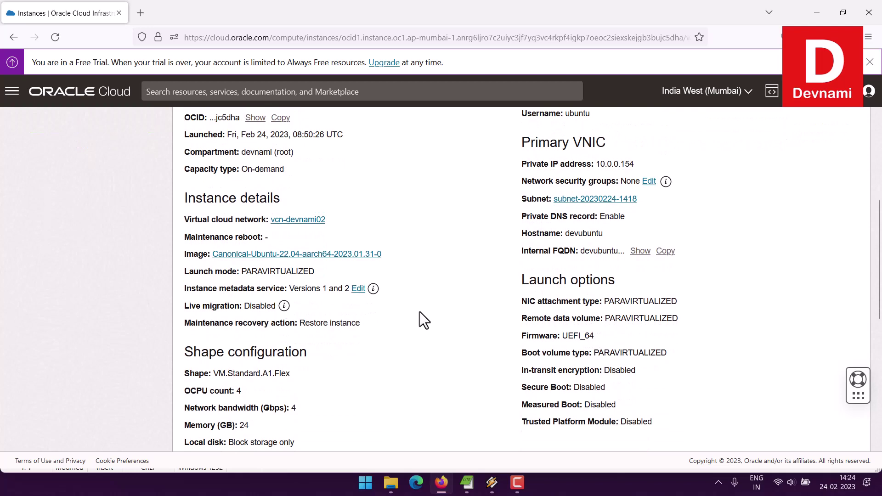
scroll(420, 312, "up", 5)
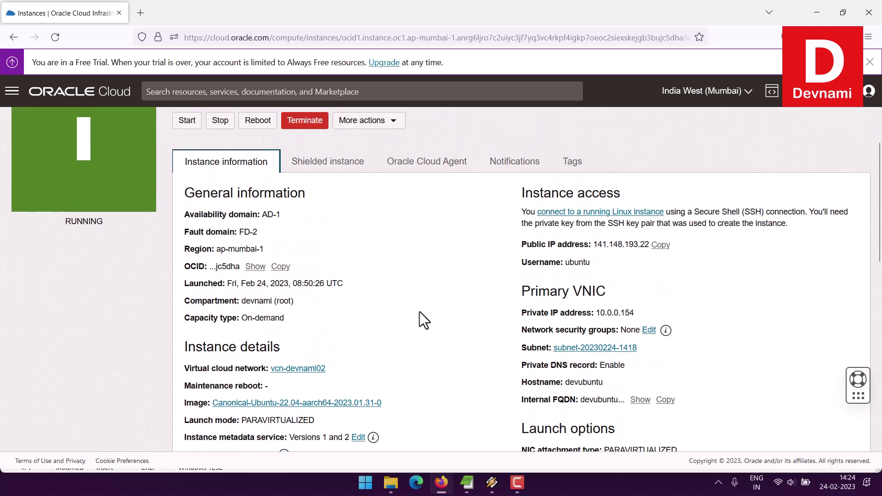